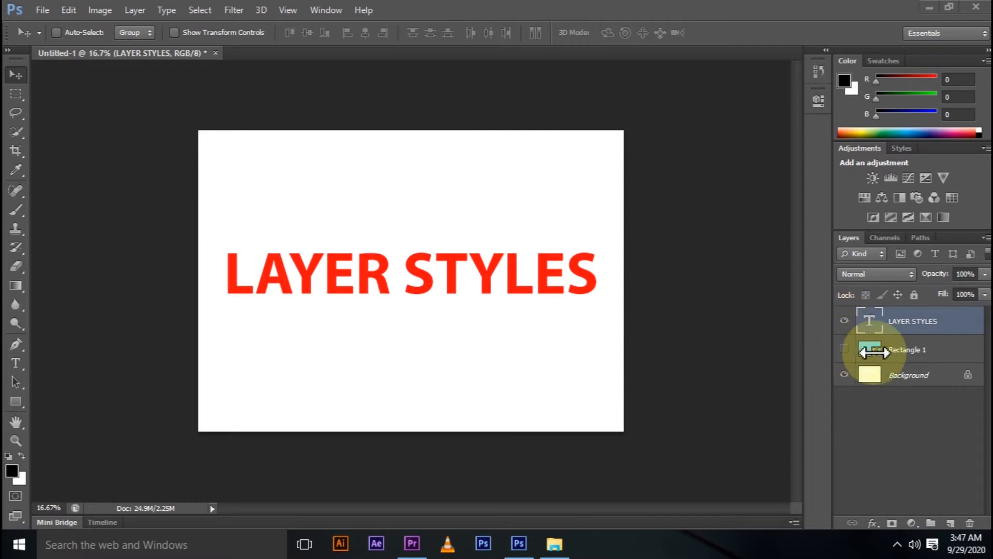
Step: Select the Rectangle 1 layer, make it visible and hide the LAYER STYLES text layer
{"action": "left_click", "coordinate": [916, 351]}
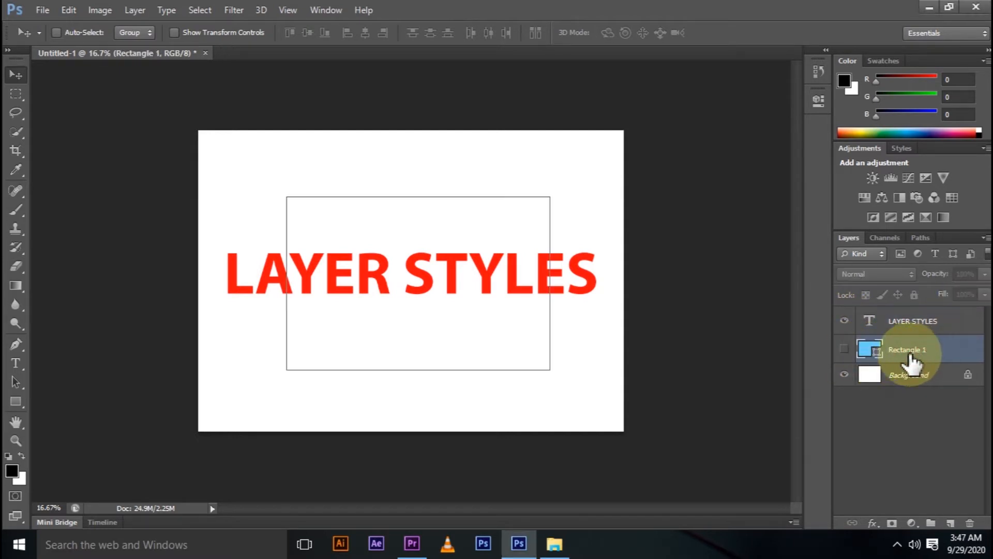
{"action": "left_click", "coordinate": [844, 349]}
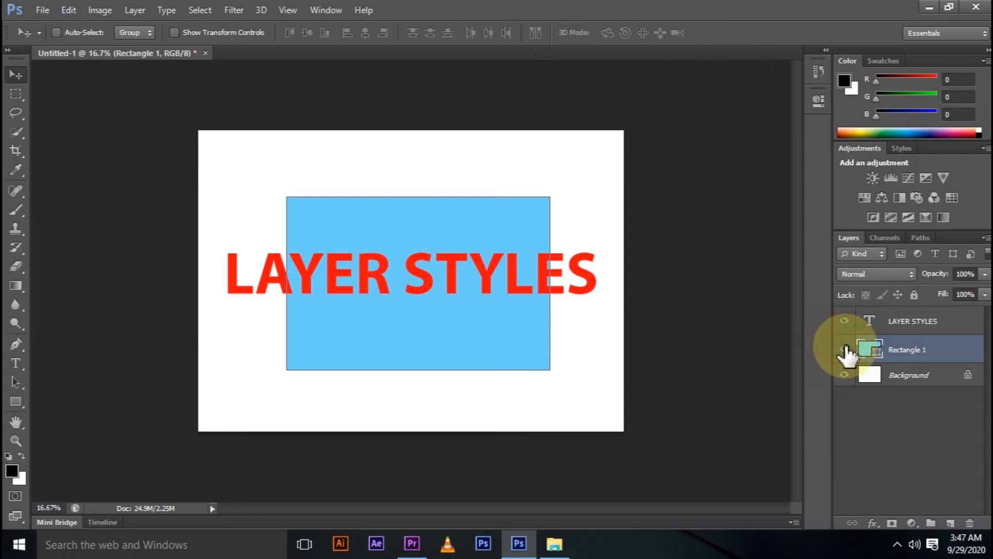
{"action": "left_click", "coordinate": [845, 320]}
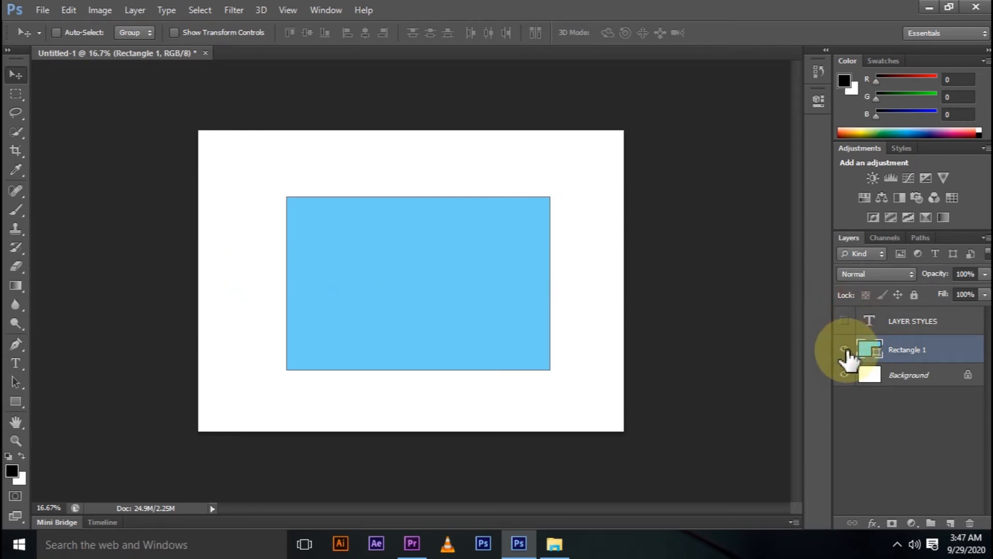
Step: Toggle the visibility of the Rectangle 1 and LAYER STYLES layers to compare them, leaving only the rectangle shown above the background
{"action": "left_click", "coordinate": [844, 349]}
{"action": "left_click", "coordinate": [844, 350]}
{"action": "left_click", "coordinate": [845, 351]}
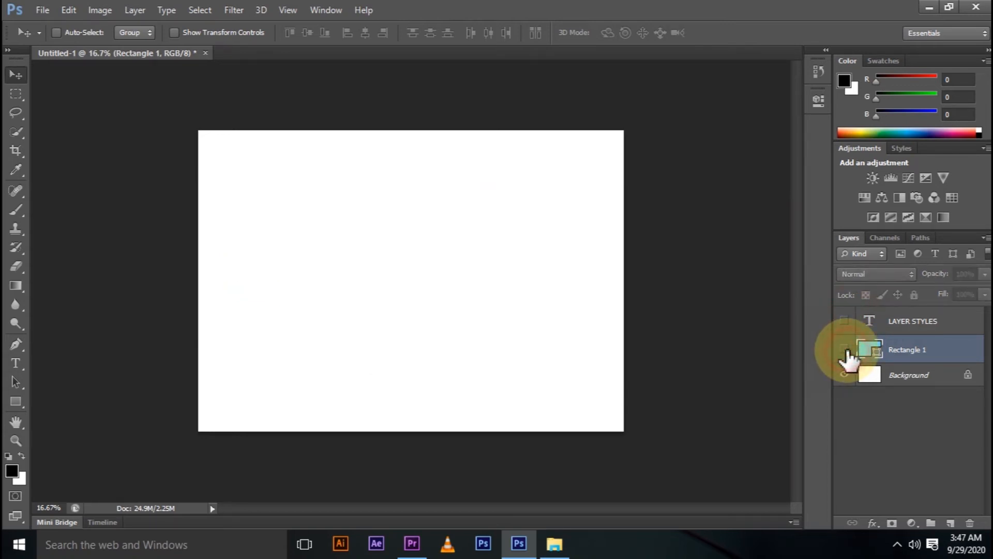
{"action": "left_click", "coordinate": [845, 321]}
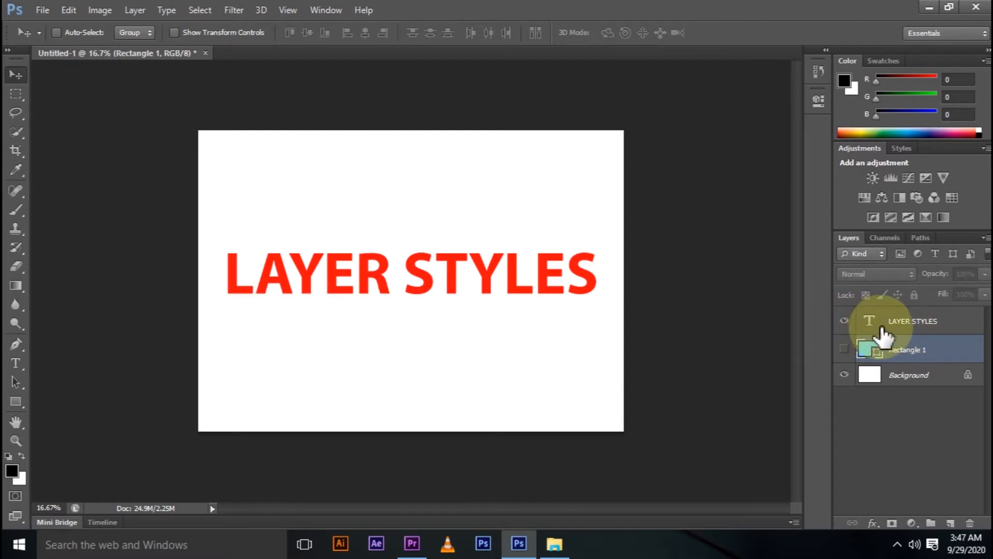
{"action": "left_click", "coordinate": [845, 349]}
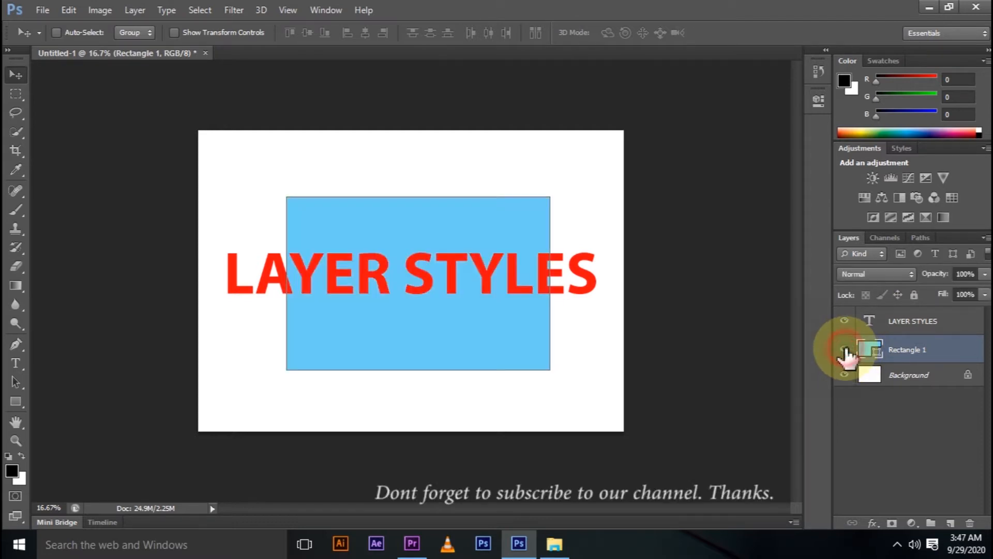
{"action": "left_click", "coordinate": [844, 322]}
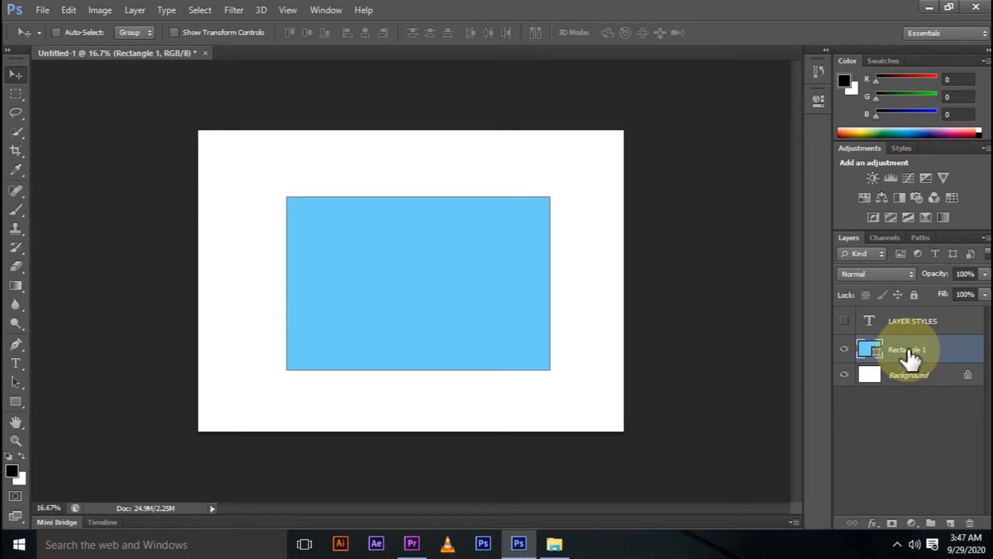
Step: View the Blending Options in the Rectangle 1 layer's style settings and close them without changes
{"action": "left_click", "coordinate": [132, 9]}
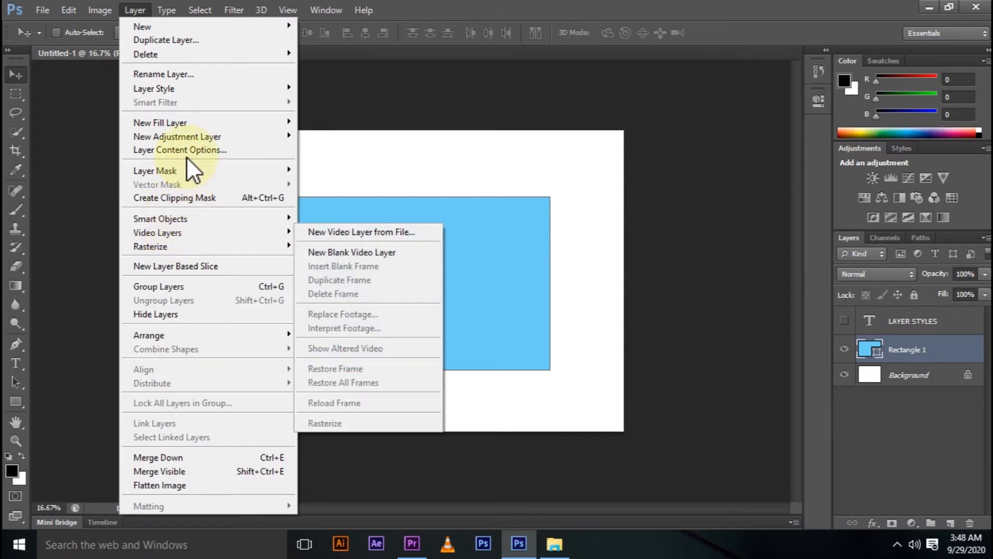
{"action": "mouse_move", "coordinate": [181, 85]}
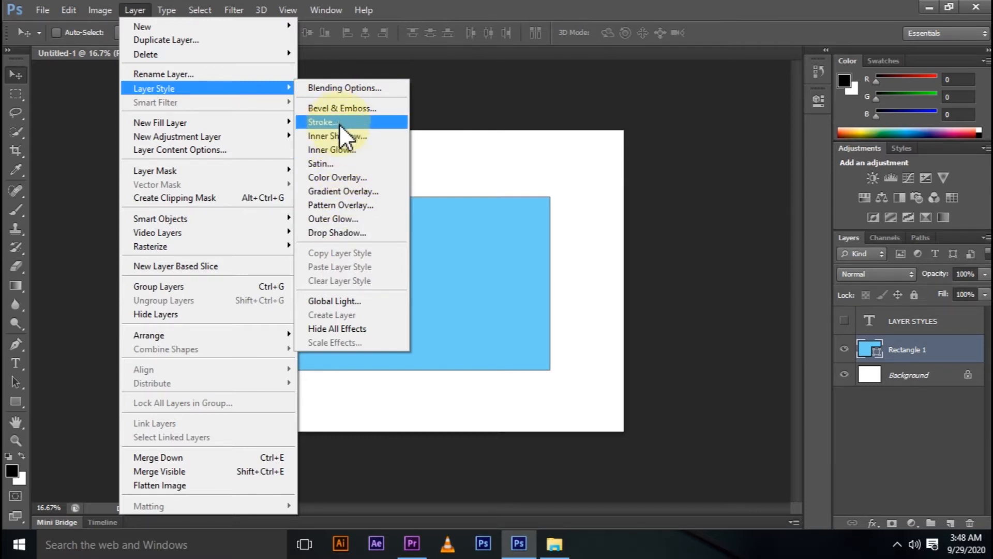
{"action": "left_click", "coordinate": [368, 86]}
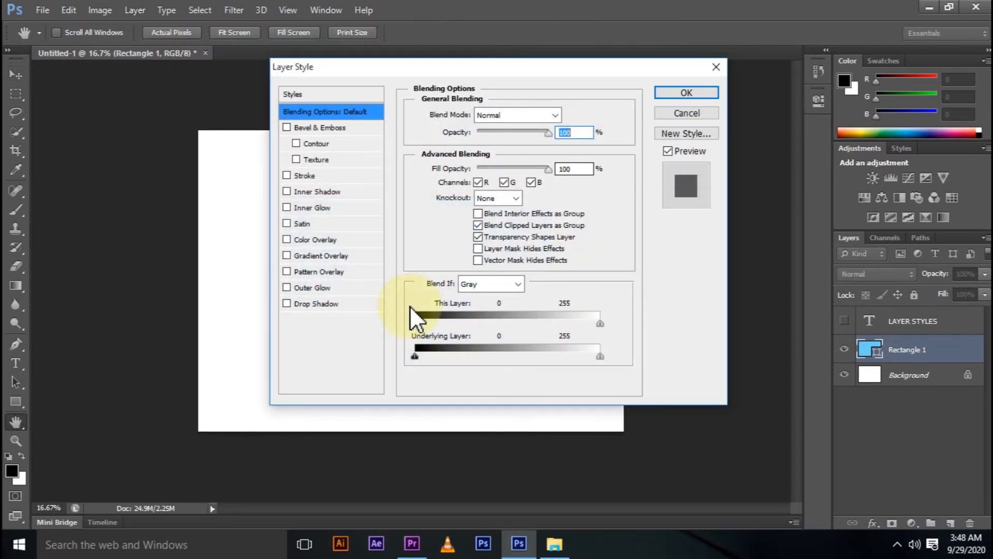
{"action": "left_click_drag", "start_coordinate": [468, 64], "coordinate": [441, 85]}
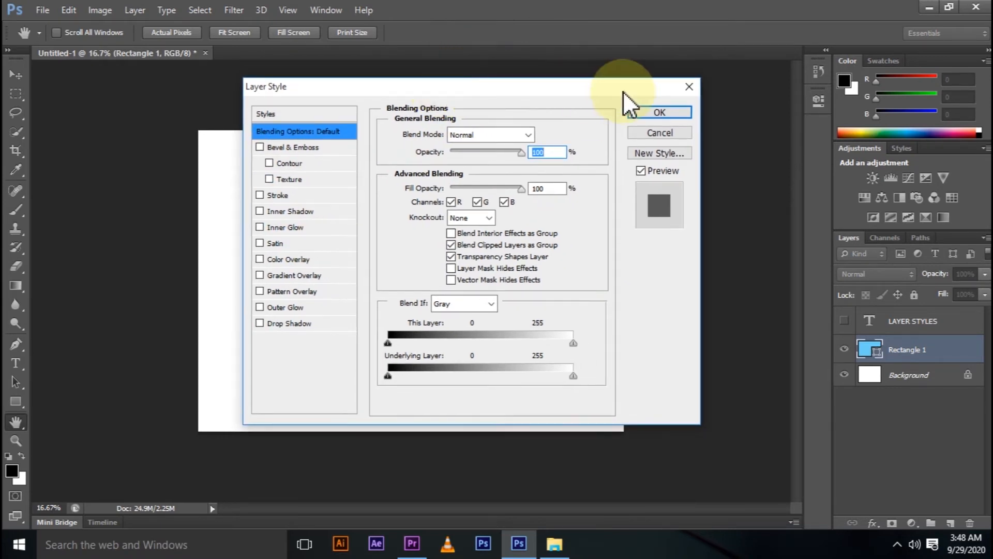
{"action": "left_click", "coordinate": [689, 86]}
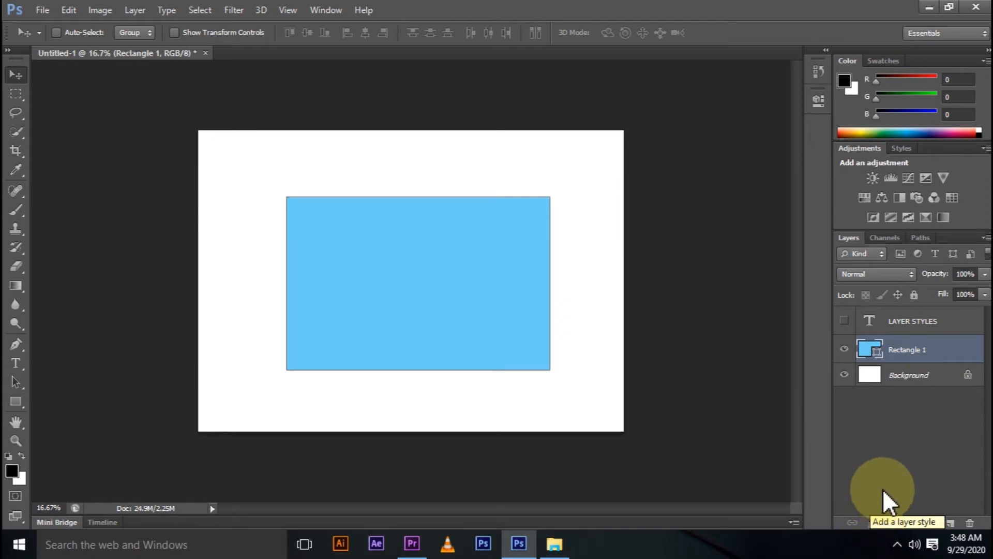
Step: View the Stroke style settings for the Rectangle 1 layer and close them without applying the effect
{"action": "left_click", "coordinate": [874, 523]}
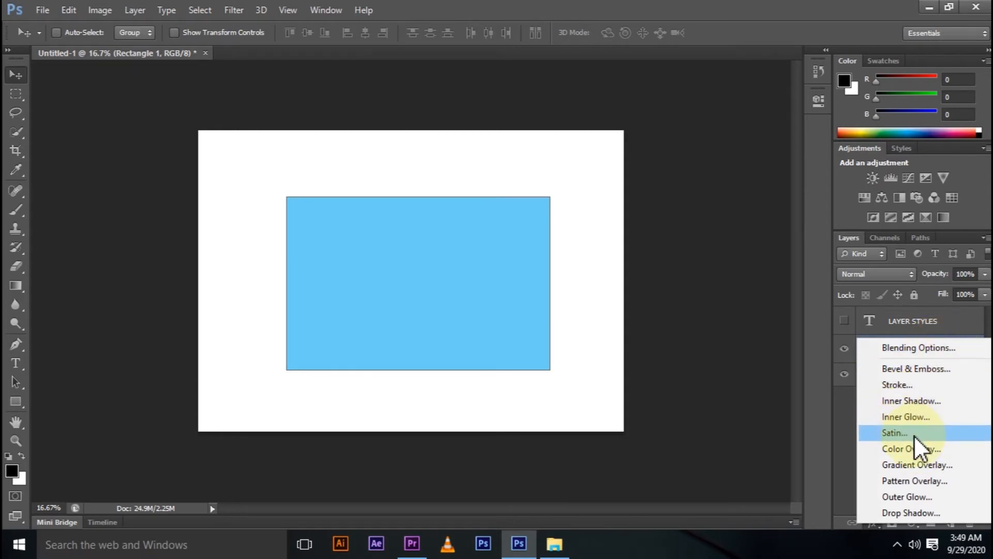
{"action": "left_click", "coordinate": [927, 387]}
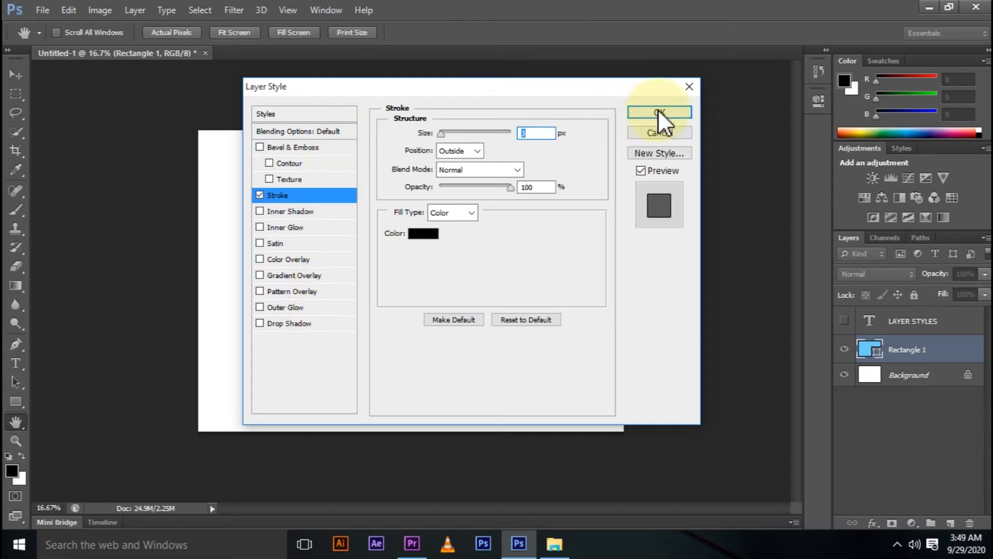
{"action": "left_click", "coordinate": [689, 86]}
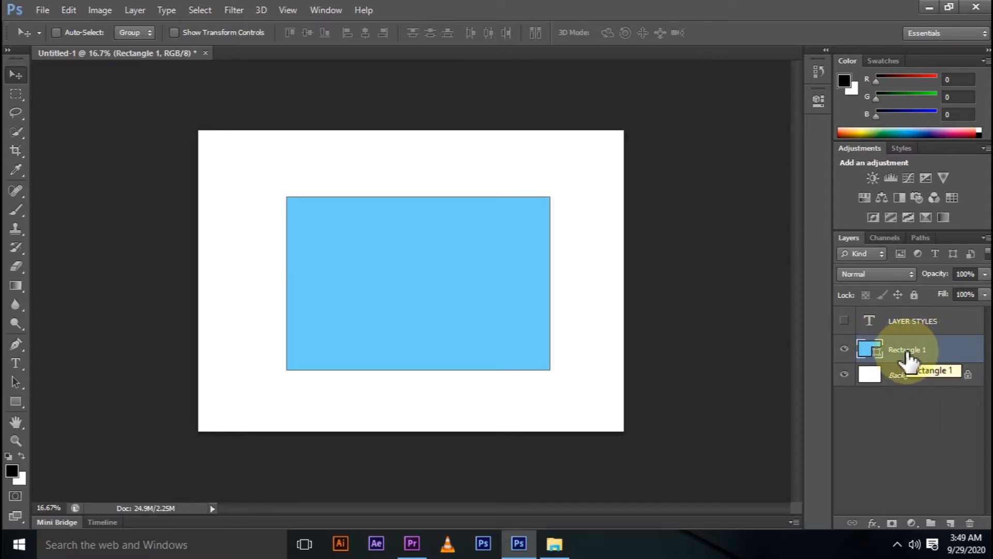
Step: Open the Layer Style dialog for Rectangle 1 and move it aside to uncover the rectangle on the canvas
{"action": "double_click", "coordinate": [966, 358]}
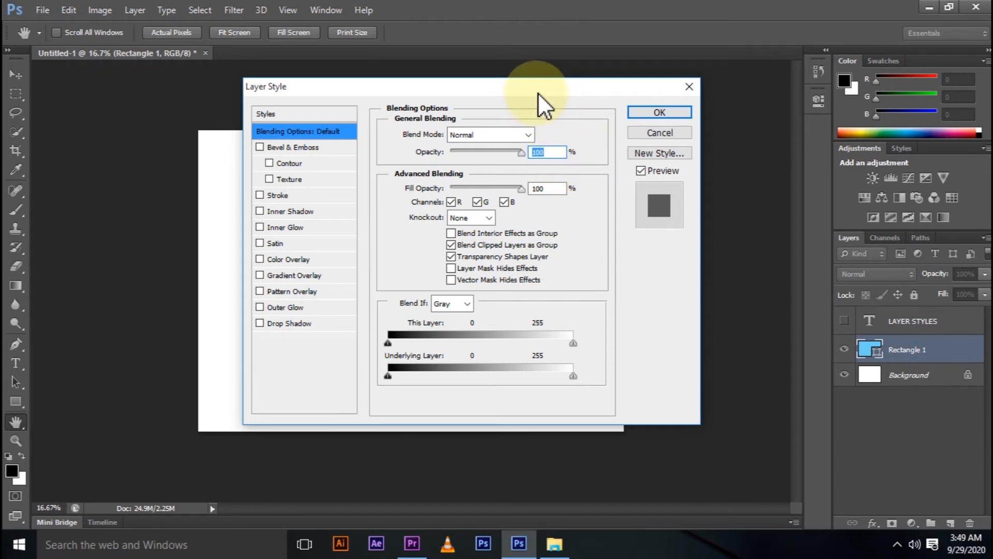
{"action": "left_click_drag", "start_coordinate": [542, 89], "coordinate": [558, 61]}
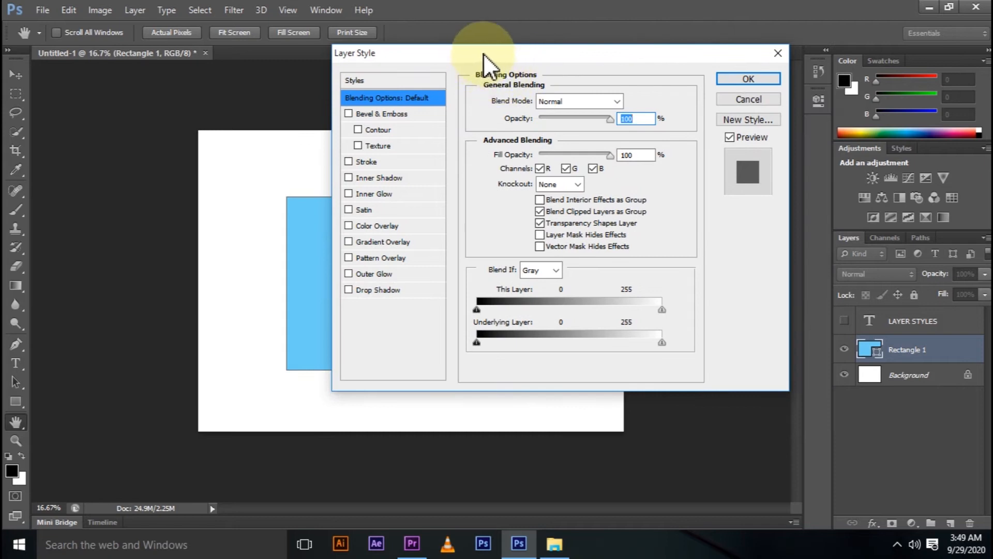
{"action": "left_click_drag", "start_coordinate": [472, 54], "coordinate": [658, 55]}
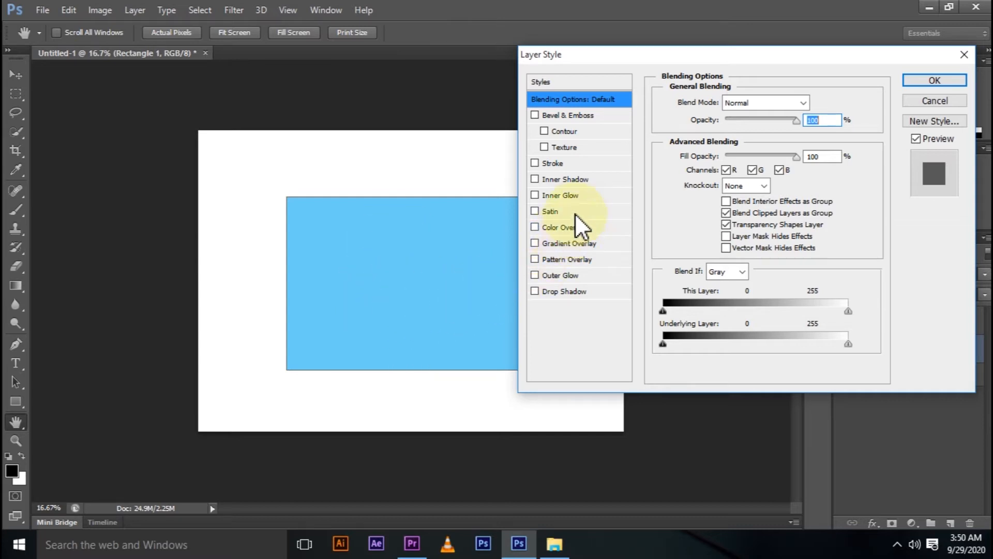
Step: Enable an outside Stroke effect on the rectangle with a size of 158 px and 100% opacity
{"action": "left_click", "coordinate": [575, 163]}
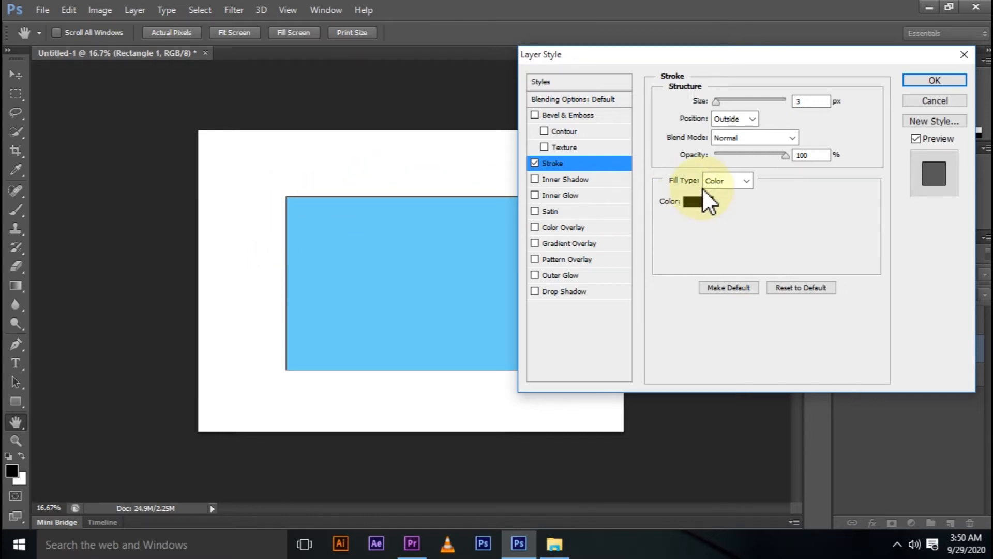
{"action": "mouse_move", "coordinate": [715, 100]}
{"action": "left_mouse_down"}
{"action": "mouse_move", "coordinate": [764, 110]}
{"action": "mouse_move", "coordinate": [757, 106]}
{"action": "left_mouse_up"}
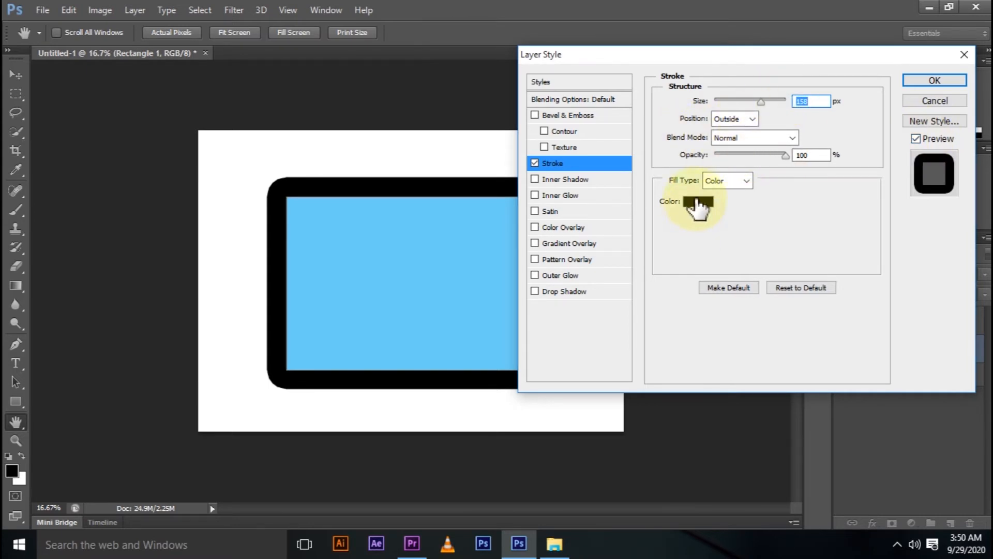
{"action": "mouse_move", "coordinate": [787, 155]}
{"action": "left_mouse_down"}
{"action": "mouse_move", "coordinate": [722, 159]}
{"action": "mouse_move", "coordinate": [789, 152]}
{"action": "left_mouse_up"}
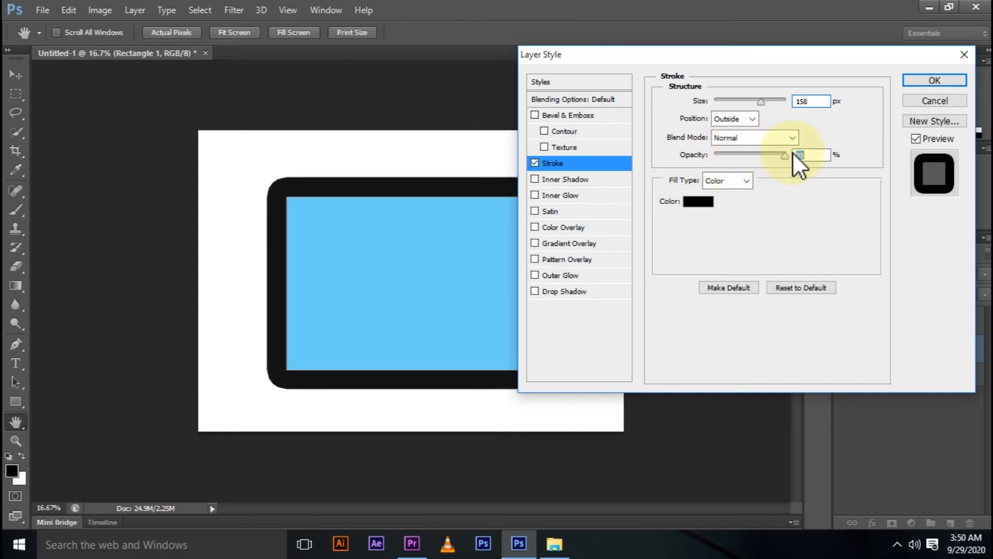
Step: Try red, dark red and dark purple for the rectangle's stroke, and set its color to bright purple
{"action": "left_click", "coordinate": [702, 203]}
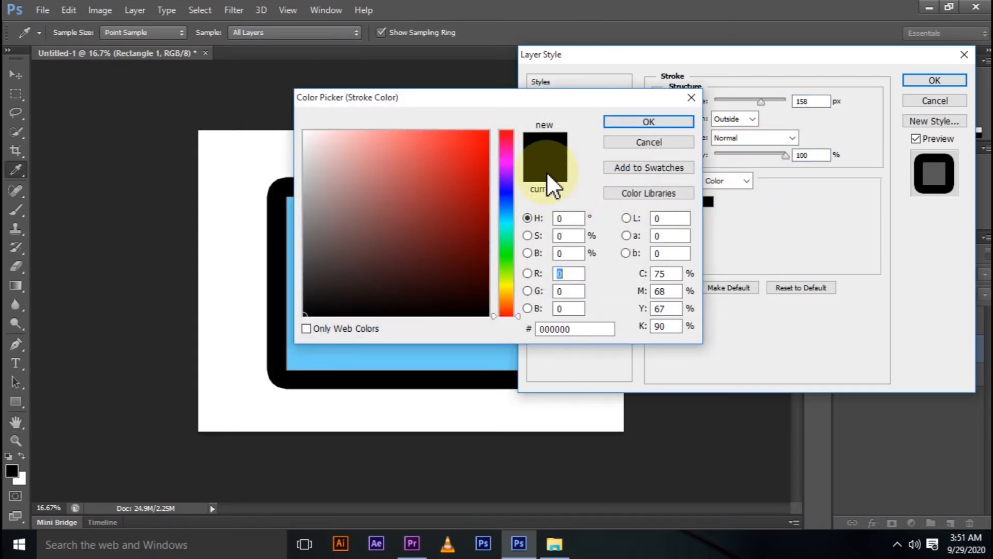
{"action": "left_click", "coordinate": [480, 139]}
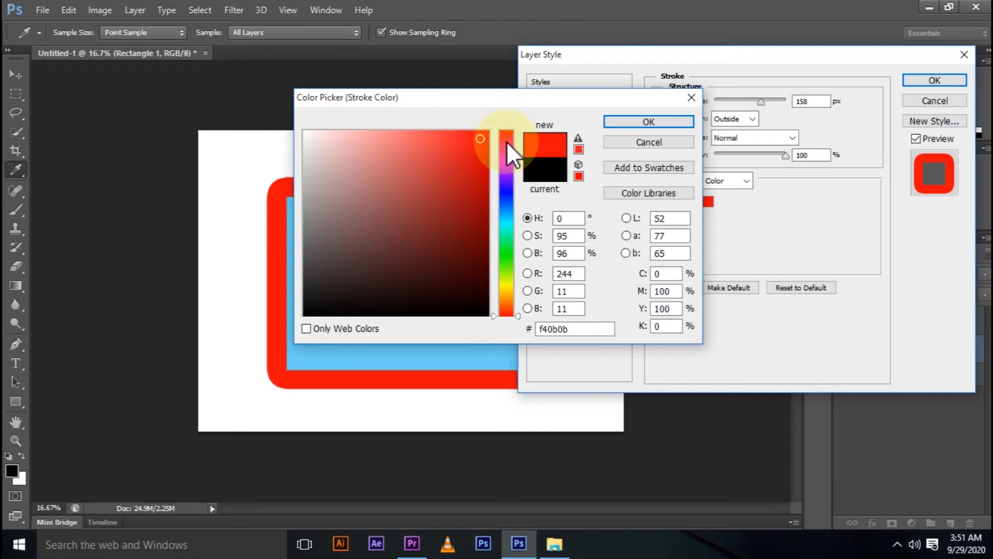
{"action": "left_click", "coordinate": [481, 227]}
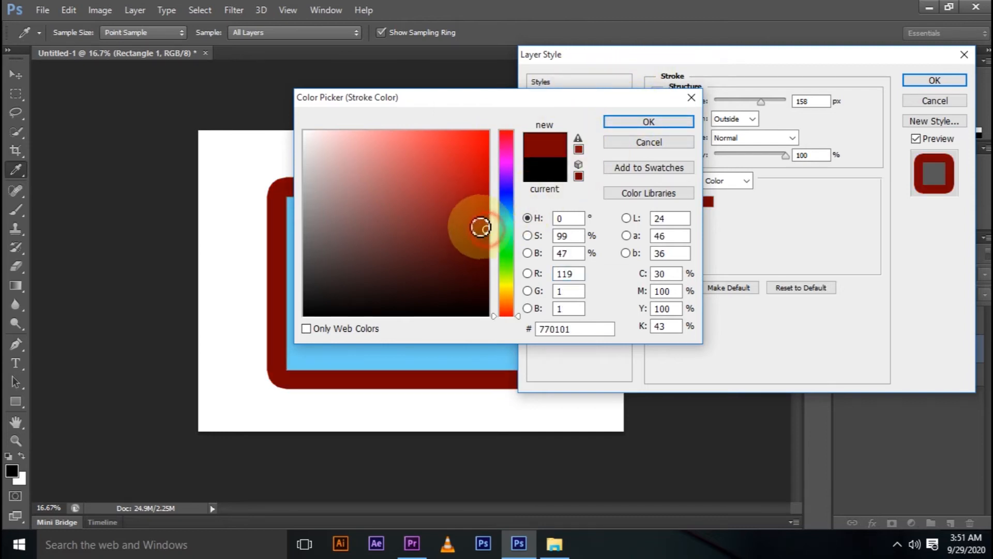
{"action": "left_click", "coordinate": [507, 192]}
{"action": "left_click", "coordinate": [475, 239]}
{"action": "left_click", "coordinate": [510, 170]}
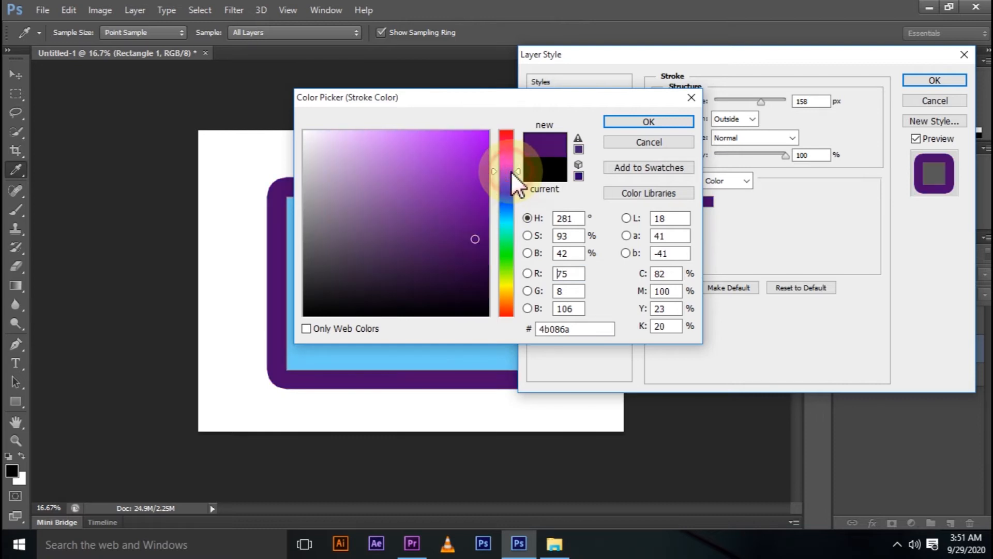
{"action": "left_click", "coordinate": [480, 151]}
{"action": "left_click", "coordinate": [627, 120]}
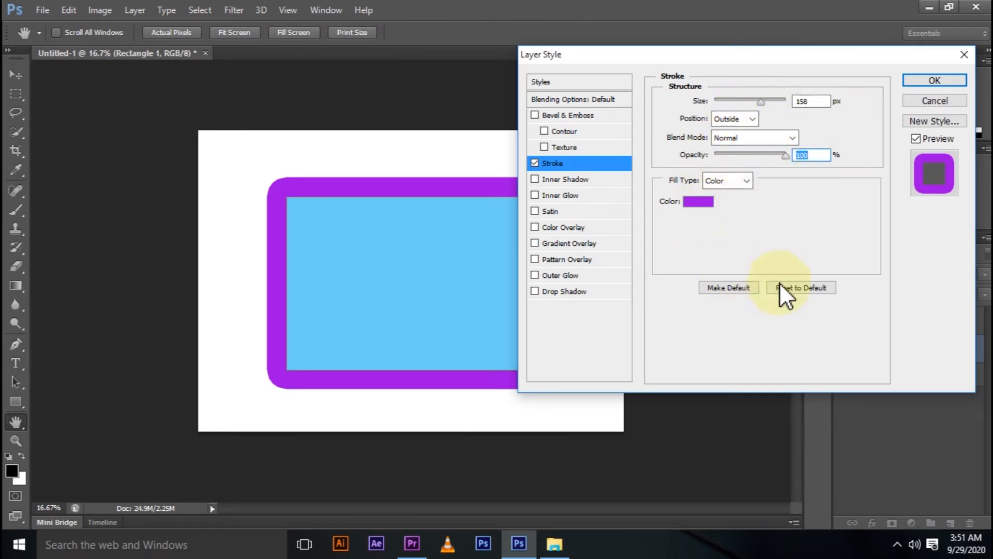
Step: Reset the Stroke settings to their defaults, compare the rectangle with and without the stroke, and leave the effect disabled
{"action": "left_click", "coordinate": [811, 290]}
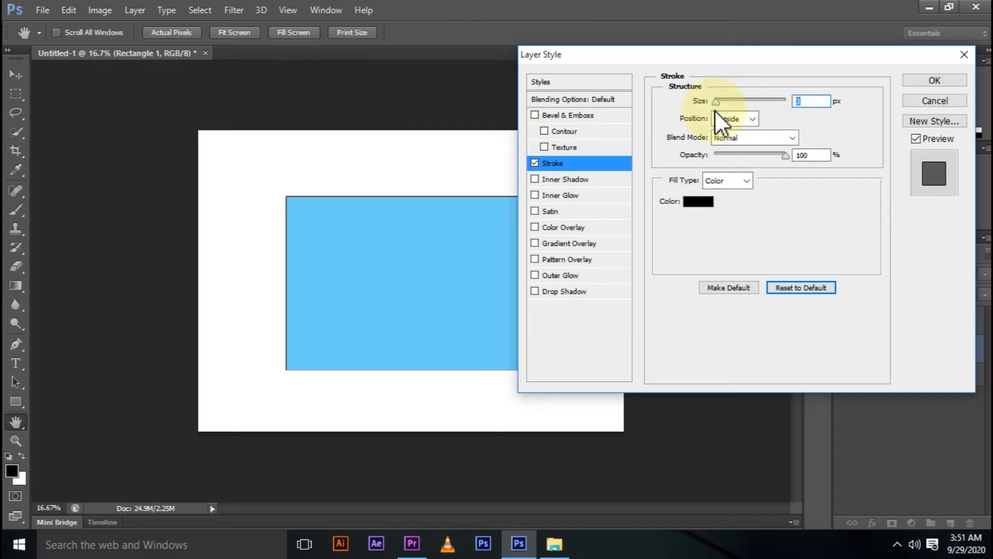
{"action": "left_click", "coordinate": [535, 162]}
{"action": "left_click", "coordinate": [534, 162]}
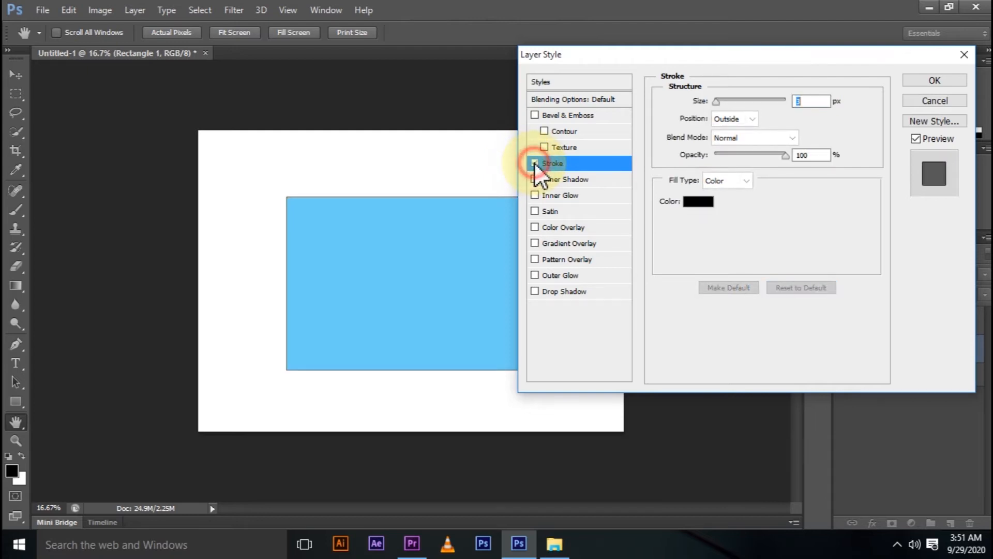
{"action": "left_click", "coordinate": [534, 162]}
{"action": "left_click", "coordinate": [535, 162]}
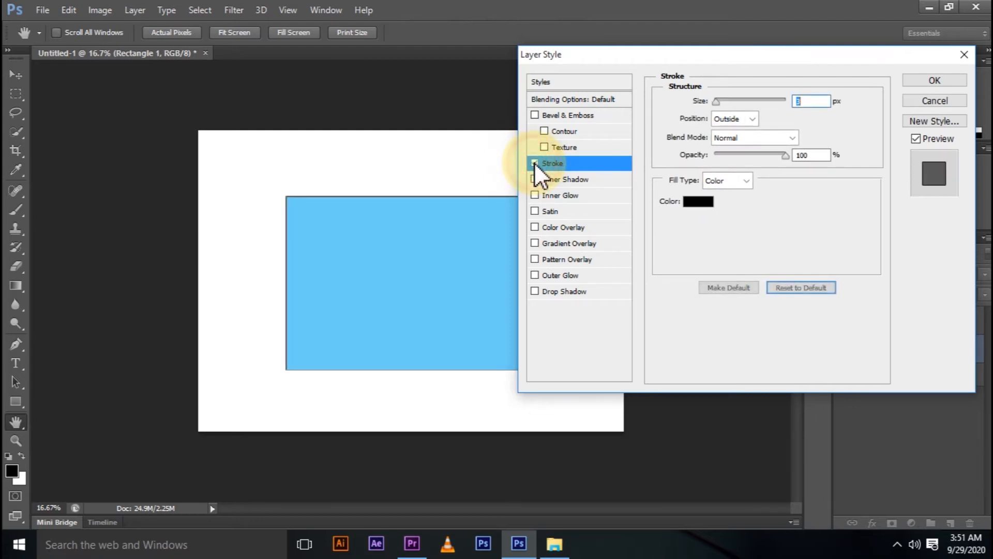
{"action": "left_click", "coordinate": [534, 162]}
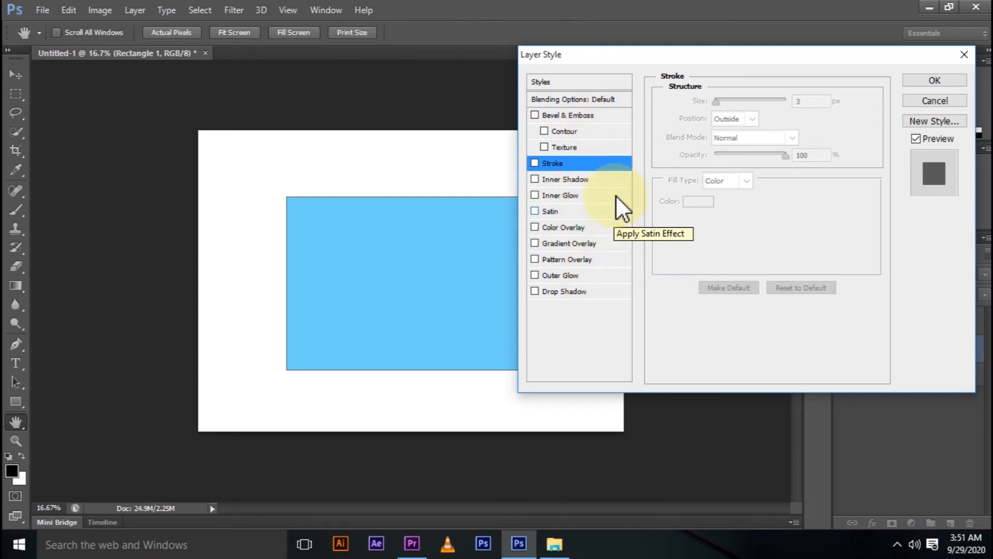
Step: Add a drop shadow to the rectangle with 71 px distance, 215 px size, 74° angle, 100% opacity and a spread above 61%
{"action": "left_click", "coordinate": [579, 290]}
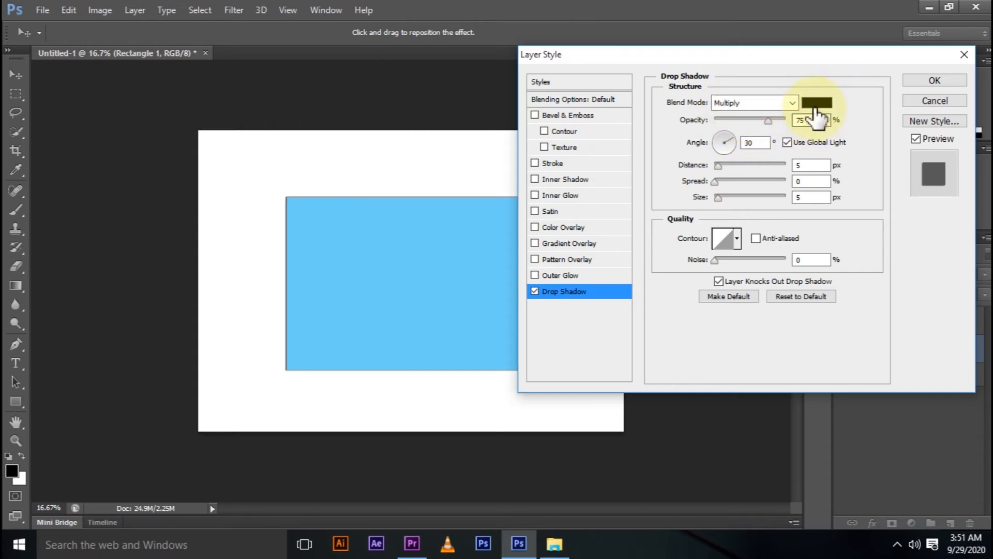
{"action": "left_click_drag", "start_coordinate": [715, 181], "coordinate": [758, 187]}
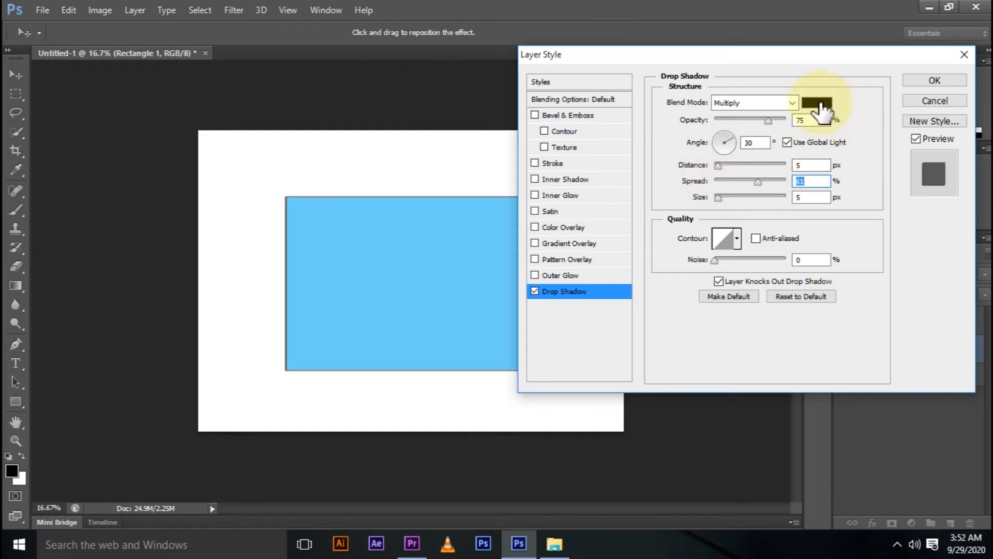
{"action": "left_click_drag", "start_coordinate": [719, 164], "coordinate": [762, 165]}
{"action": "left_click_drag", "start_coordinate": [719, 198], "coordinate": [776, 197]}
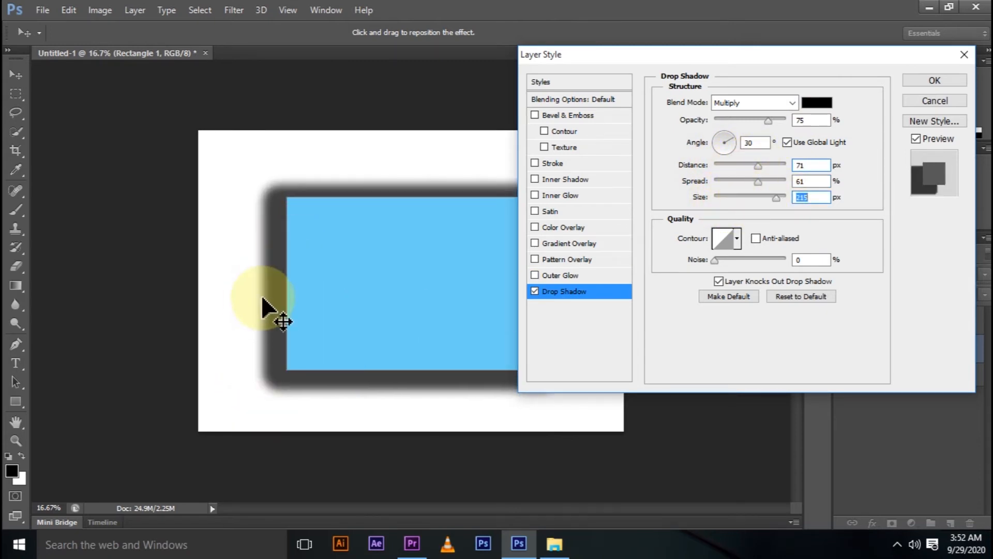
{"action": "left_click_drag", "start_coordinate": [730, 136], "coordinate": [787, 120]}
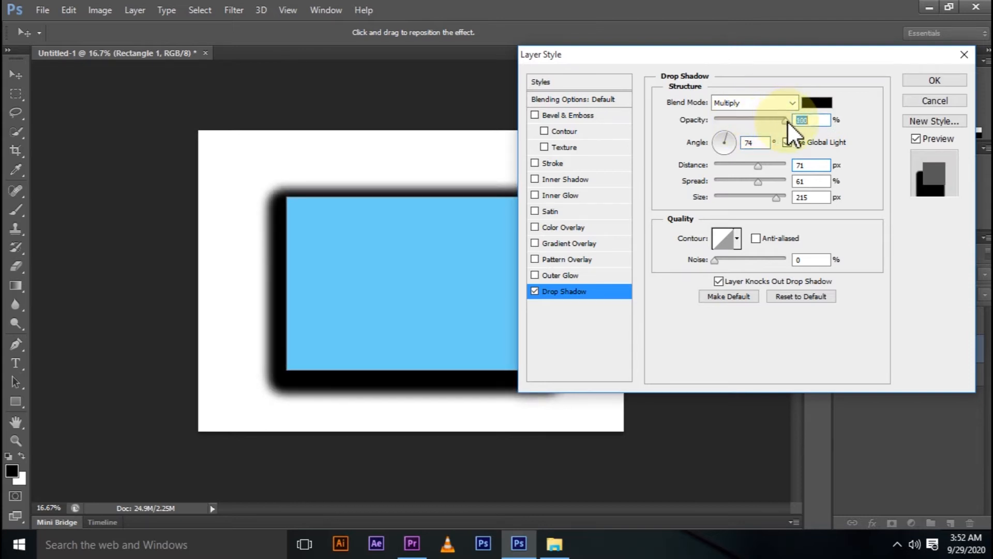
{"action": "left_click", "coordinate": [775, 177]}
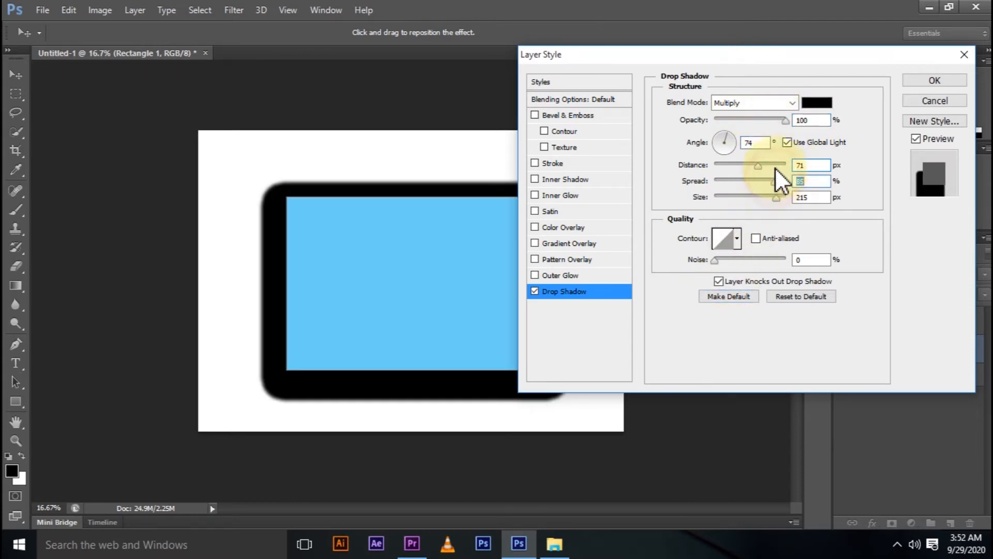
Step: Set the rectangle's drop shadow color to pure red (#ff0000) and its angle to -131°
{"action": "left_click", "coordinate": [816, 102]}
{"action": "left_click_drag", "start_coordinate": [474, 165], "coordinate": [490, 127]}
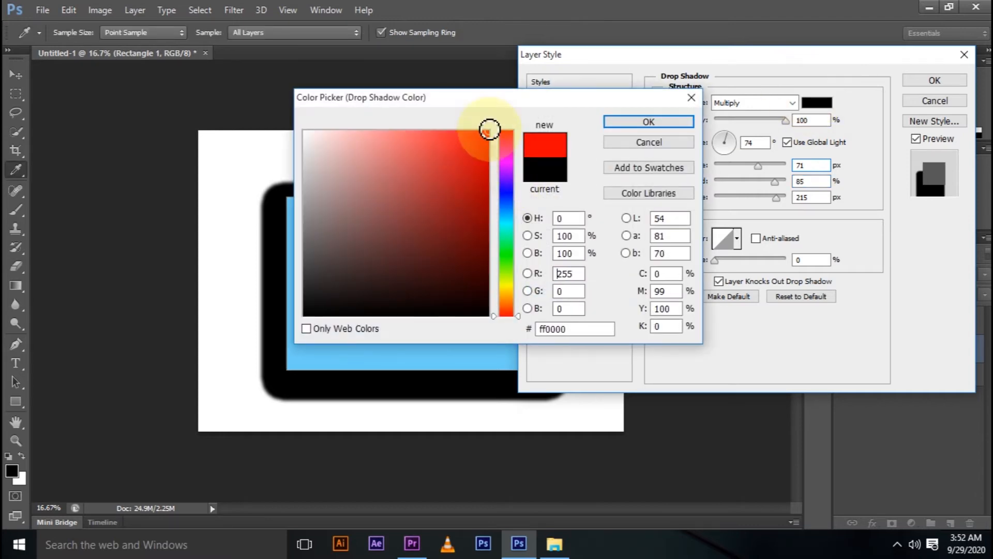
{"action": "left_click", "coordinate": [642, 123]}
{"action": "mouse_move", "coordinate": [733, 139]}
{"action": "left_mouse_down"}
{"action": "mouse_move", "coordinate": [727, 152]}
{"action": "mouse_move", "coordinate": [718, 136]}
{"action": "left_mouse_up"}
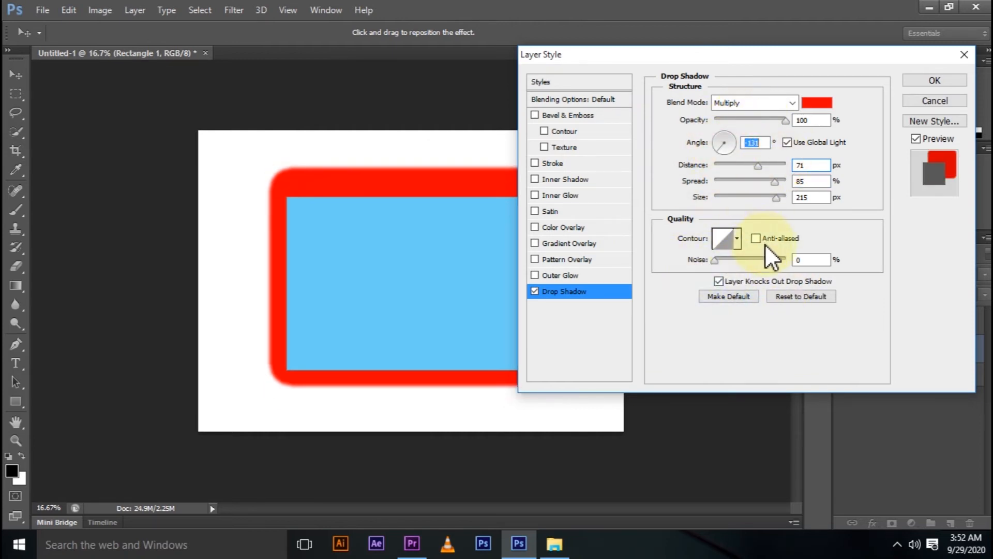
Step: Reset the Drop Shadow settings to their defaults, compare the rectangle with and without the shadow, and leave the effect disabled
{"action": "left_click", "coordinate": [802, 296]}
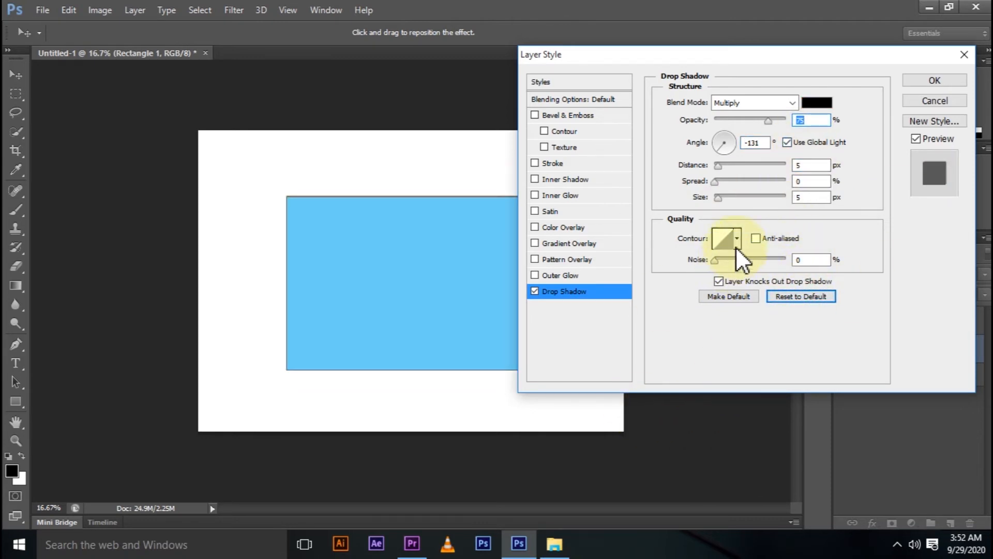
{"action": "left_click", "coordinate": [535, 291]}
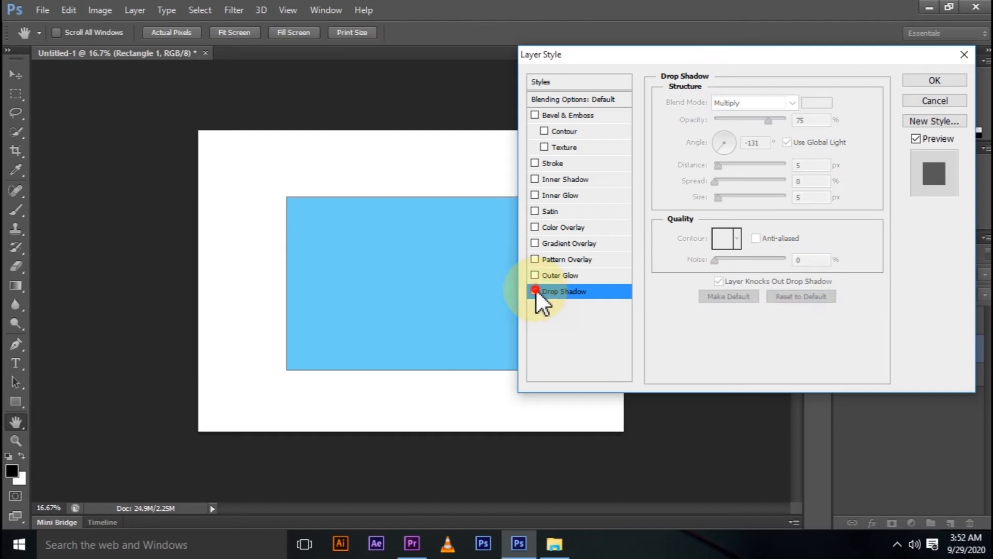
{"action": "left_click", "coordinate": [535, 291]}
{"action": "key", "text": "space"}
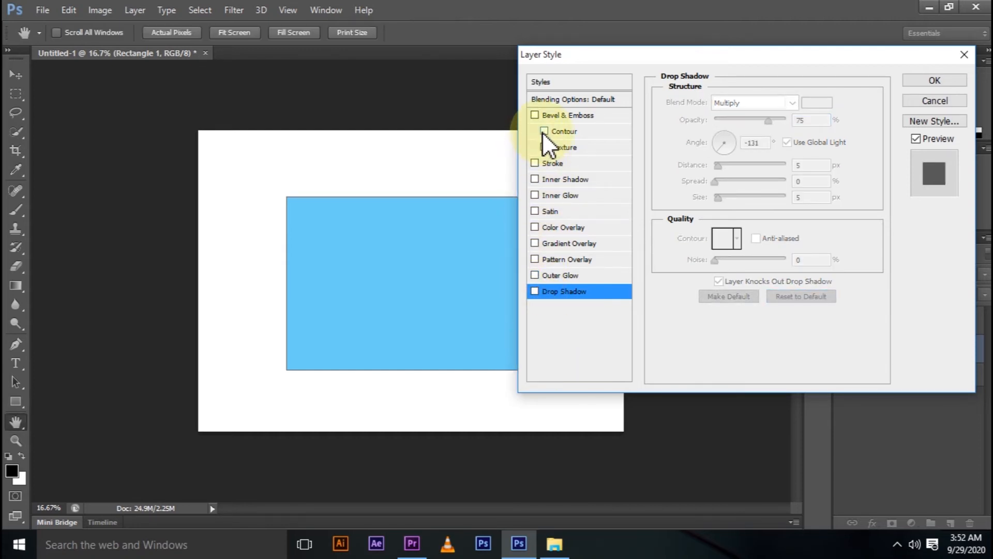
Step: Enable Bevel & Emboss on the rectangle with 378% depth, 100 px size and 3 px soften
{"action": "left_click", "coordinate": [591, 115]}
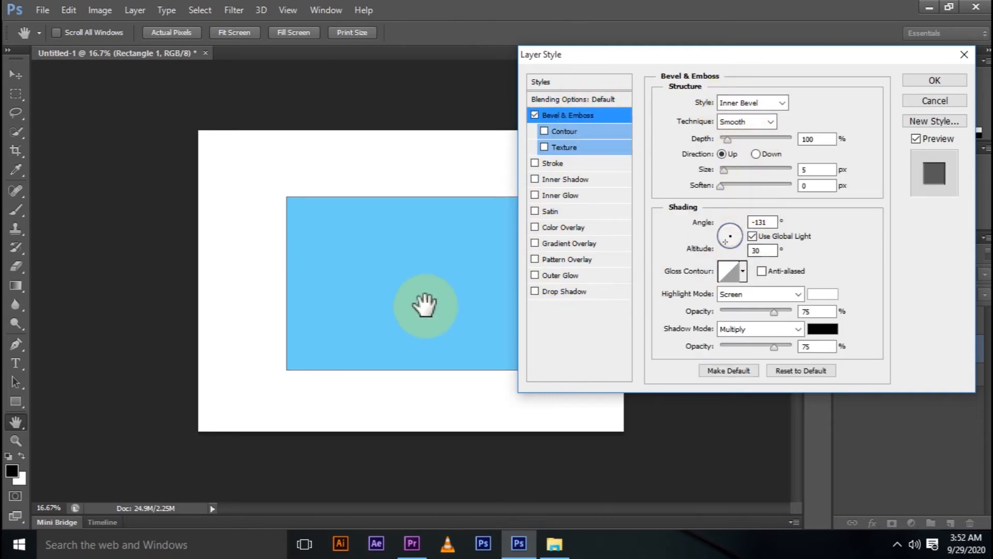
{"action": "left_click_drag", "start_coordinate": [724, 142], "coordinate": [733, 182]}
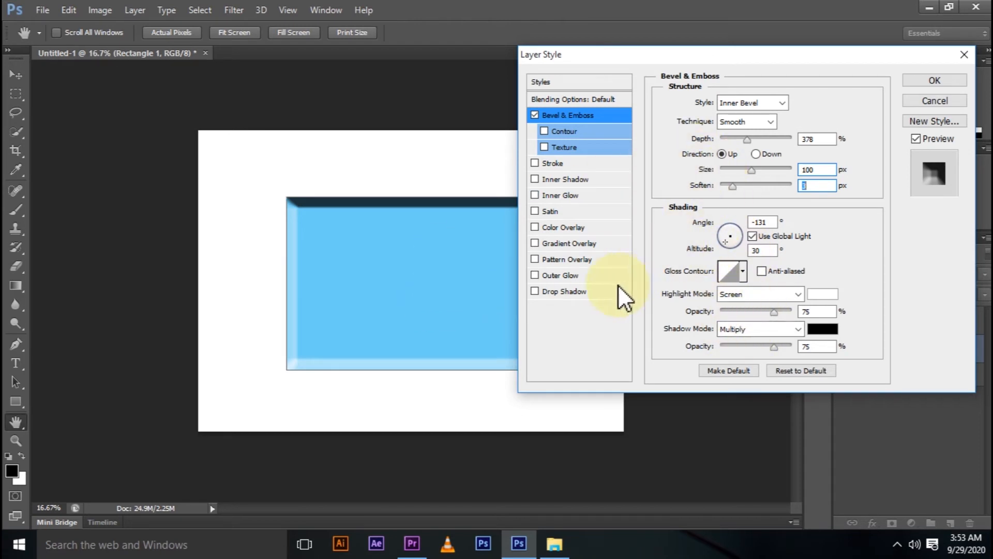
Step: Try the Outer Bevel, Emboss and Stroke Emboss styles on the rectangle's bevel, and return it to Inner Bevel
{"action": "left_click", "coordinate": [783, 104]}
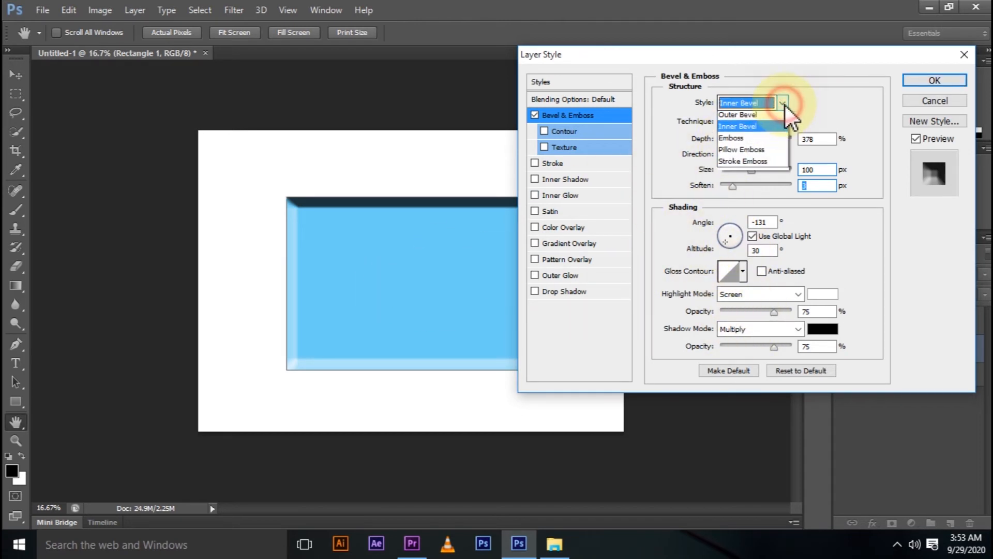
{"action": "left_click", "coordinate": [747, 117]}
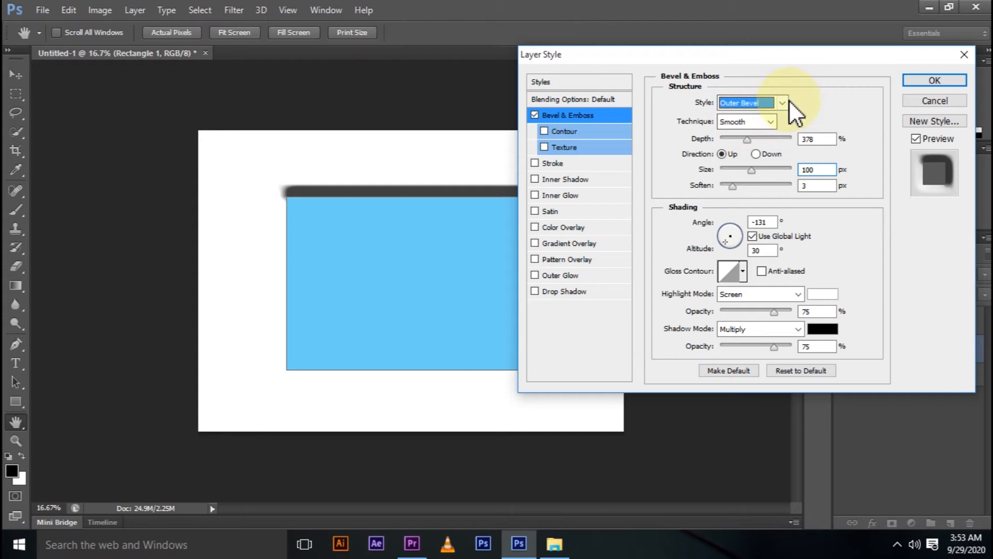
{"action": "left_click", "coordinate": [784, 101]}
{"action": "left_click", "coordinate": [753, 126]}
{"action": "left_click", "coordinate": [783, 102]}
{"action": "left_click", "coordinate": [755, 140]}
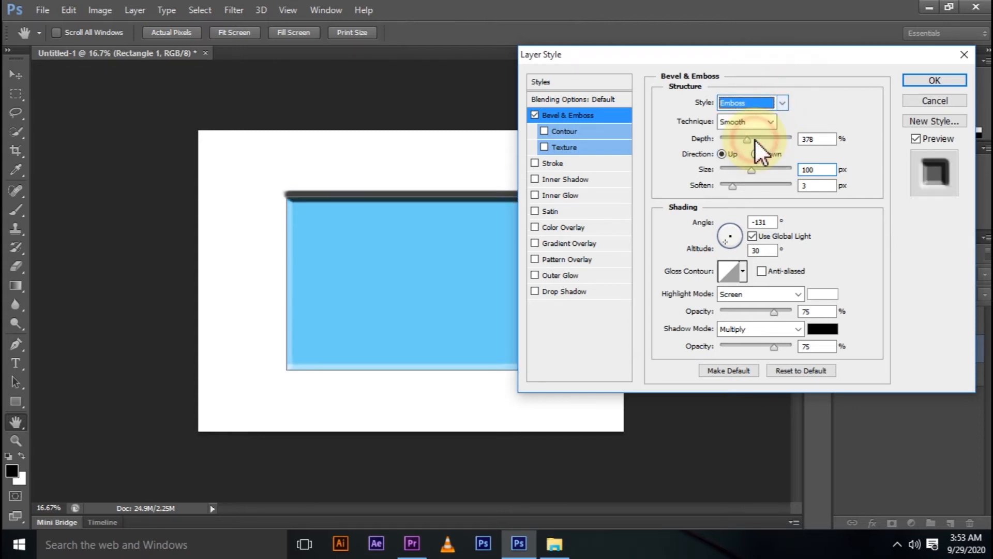
{"action": "left_click", "coordinate": [782, 103]}
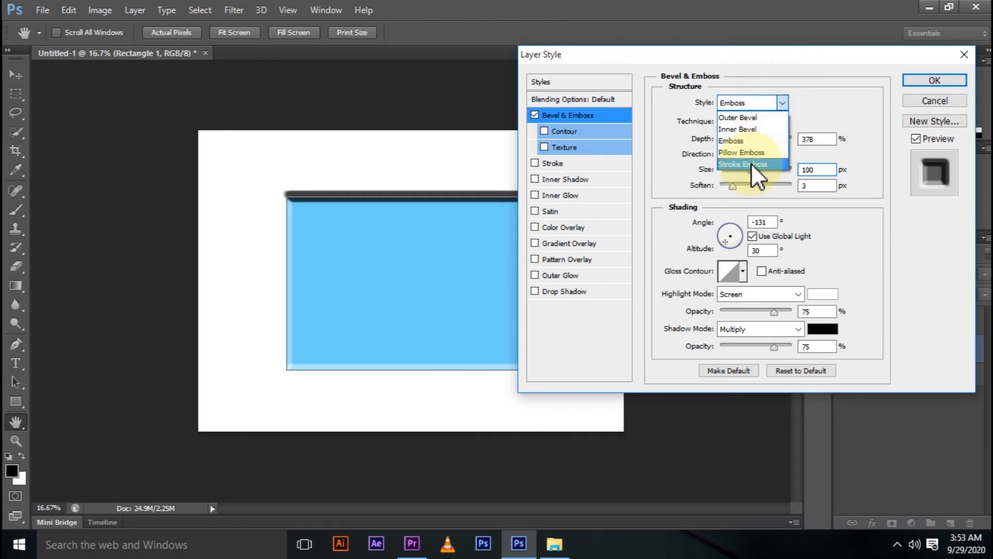
{"action": "left_click", "coordinate": [750, 162]}
{"action": "left_click", "coordinate": [784, 102]}
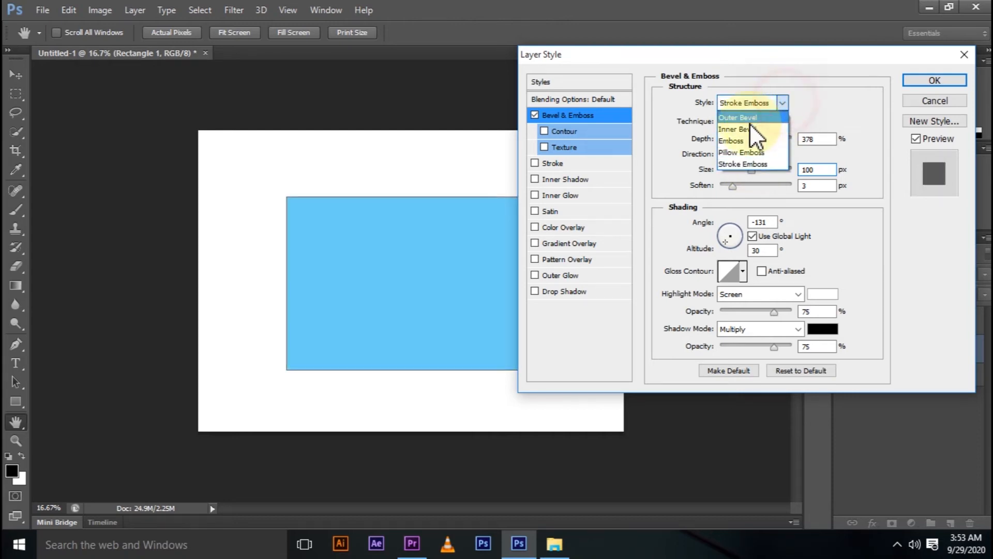
{"action": "left_click", "coordinate": [746, 128]}
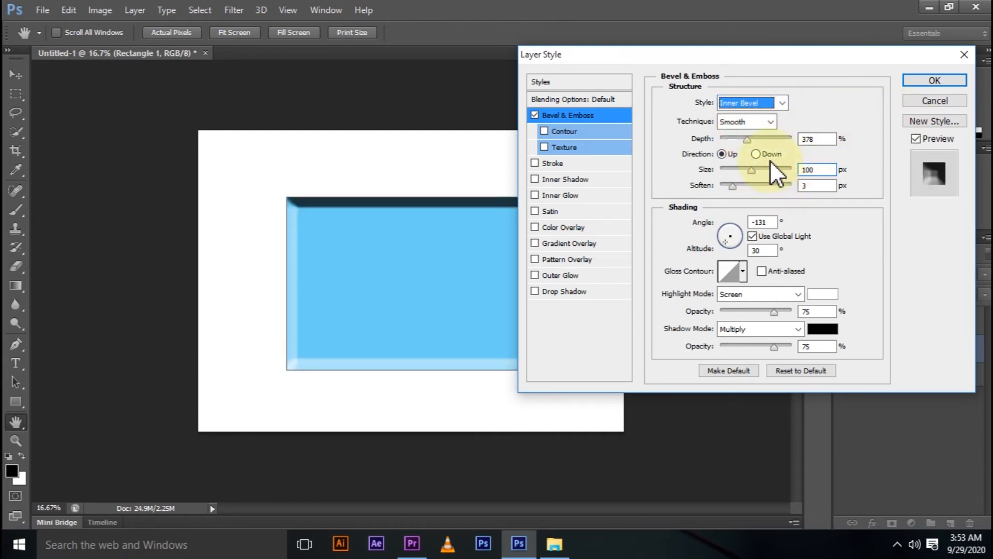
Step: Set the rectangle's bevel to 806% depth, Down direction, 232 px size and 10 px soften
{"action": "left_click_drag", "start_coordinate": [750, 139], "coordinate": [790, 132]}
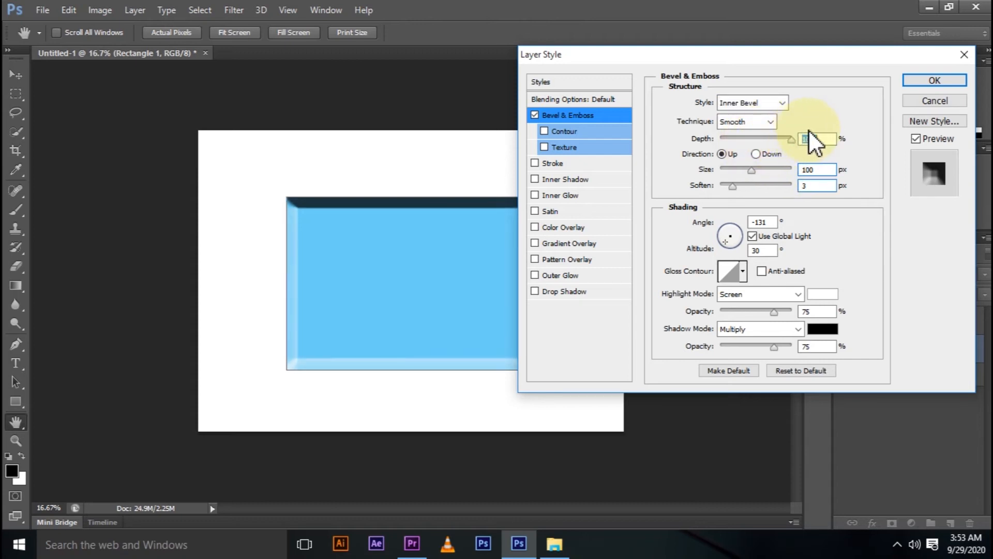
{"action": "left_click", "coordinate": [778, 138]}
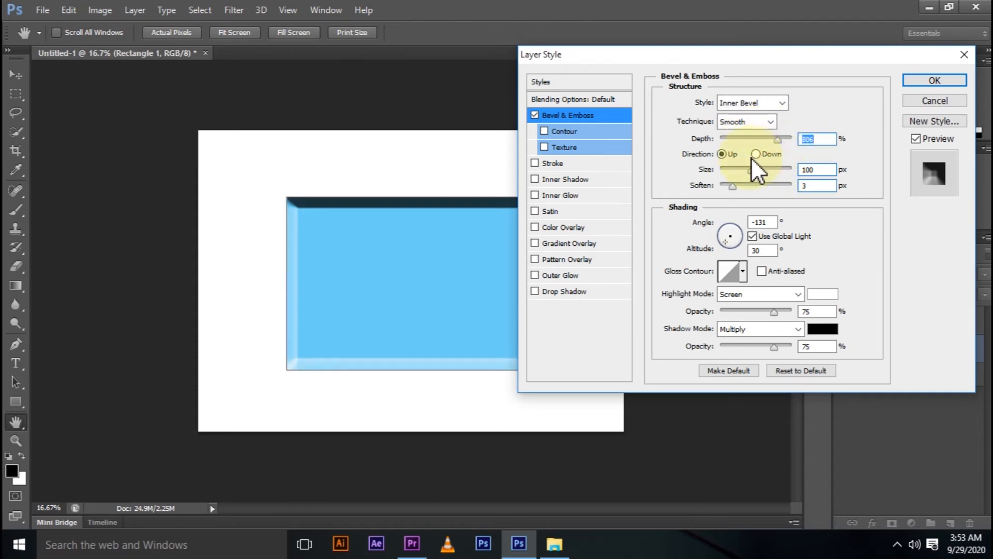
{"action": "left_click", "coordinate": [755, 153]}
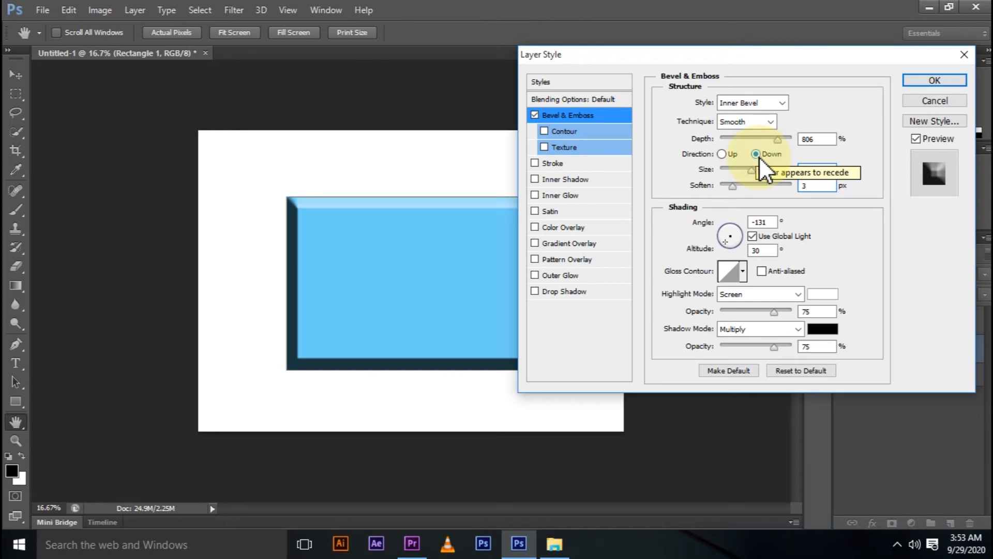
{"action": "mouse_move", "coordinate": [751, 172]}
{"action": "left_mouse_down"}
{"action": "mouse_move", "coordinate": [803, 175]}
{"action": "mouse_move", "coordinate": [761, 175]}
{"action": "mouse_move", "coordinate": [786, 176]}
{"action": "mouse_move", "coordinate": [764, 186]}
{"action": "left_mouse_up"}
{"action": "left_click", "coordinate": [739, 187]}
{"action": "left_click_drag", "start_coordinate": [674, 62], "coordinate": [654, 53]}
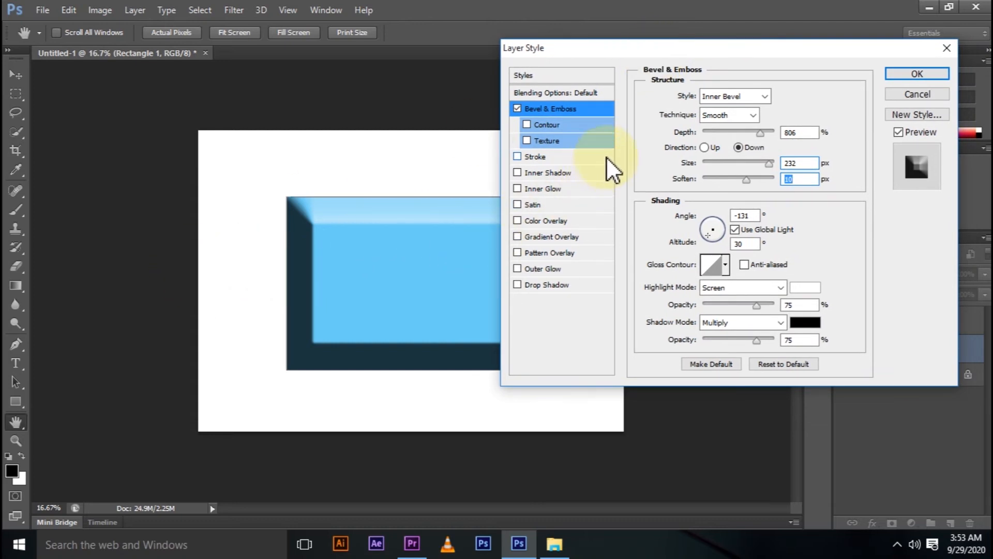
Step: Try the Texture and Contour sub-effects of the bevel on the rectangle, leaving both disabled
{"action": "left_click", "coordinate": [526, 141]}
{"action": "left_click", "coordinate": [527, 141]}
{"action": "left_click", "coordinate": [527, 123]}
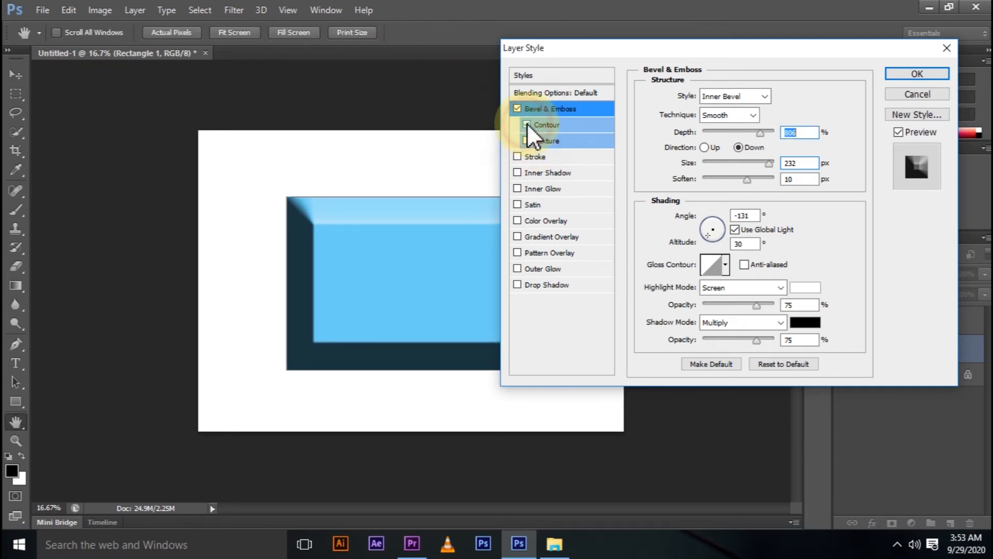
{"action": "left_click", "coordinate": [526, 123]}
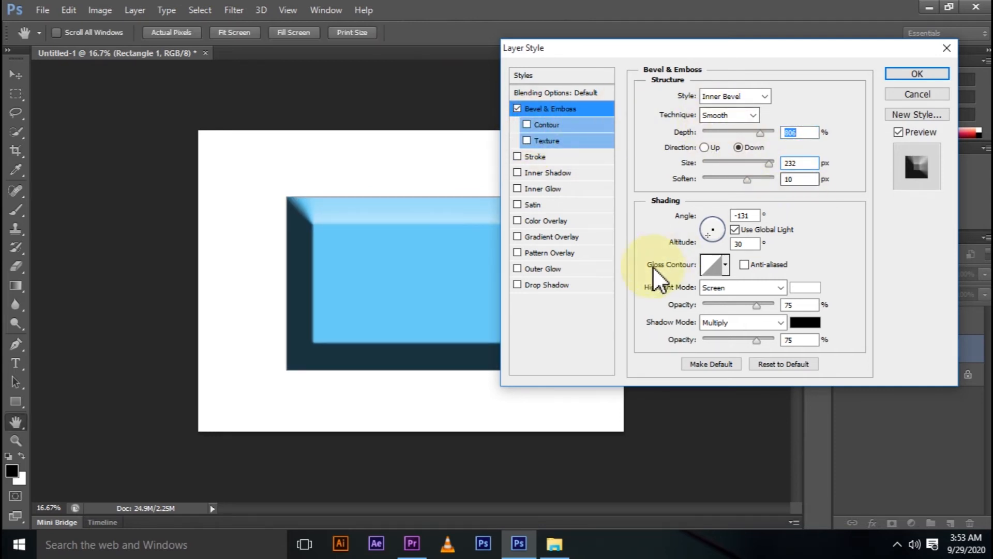
Step: Try dark red, dark blue, crimson and amber (#cc9603) as the bevel's shadow color, and reset the Bevel & Emboss settings to their defaults
{"action": "left_click", "coordinate": [805, 322]}
{"action": "left_click_drag", "start_coordinate": [478, 264], "coordinate": [467, 148]}
{"action": "left_click_drag", "start_coordinate": [461, 104], "coordinate": [673, 90]}
{"action": "left_click_drag", "start_coordinate": [626, 202], "coordinate": [625, 235]}
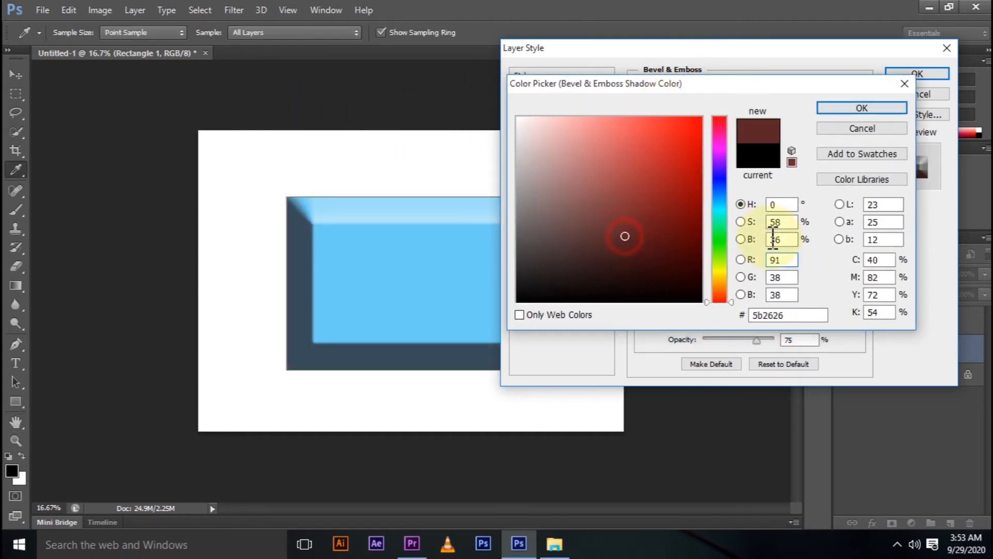
{"action": "left_click", "coordinate": [718, 193]}
{"action": "left_click_drag", "start_coordinate": [654, 172], "coordinate": [646, 241]}
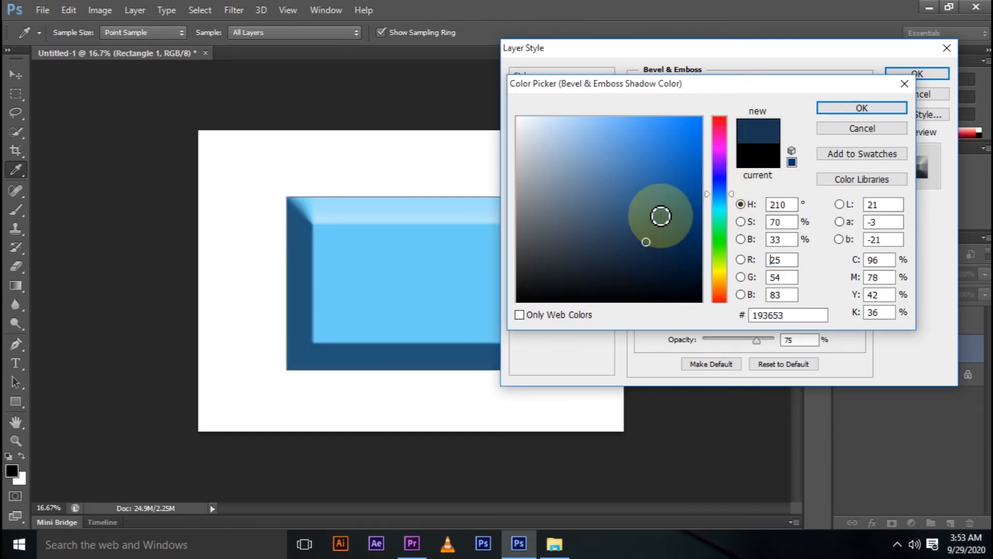
{"action": "left_click", "coordinate": [699, 153]}
{"action": "left_click_drag", "start_coordinate": [721, 135], "coordinate": [719, 122]}
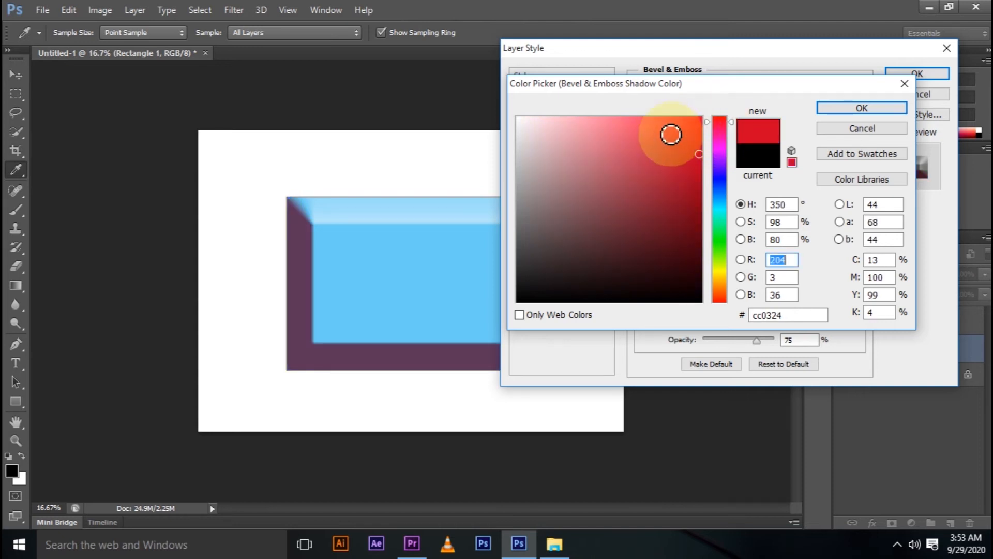
{"action": "mouse_move", "coordinate": [707, 294]}
{"action": "left_mouse_down"}
{"action": "mouse_move", "coordinate": [721, 265]}
{"action": "mouse_move", "coordinate": [723, 295]}
{"action": "left_mouse_up"}
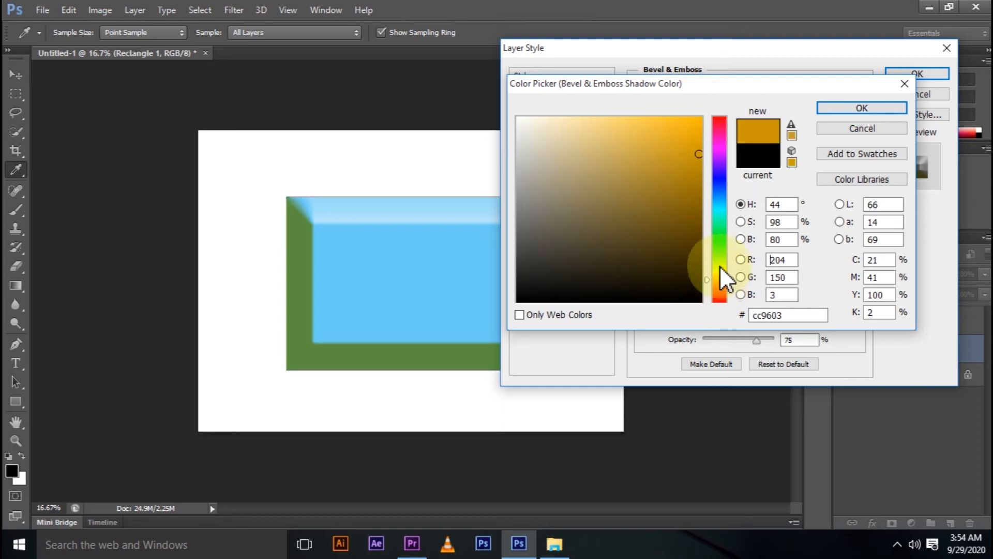
{"action": "left_click", "coordinate": [858, 108]}
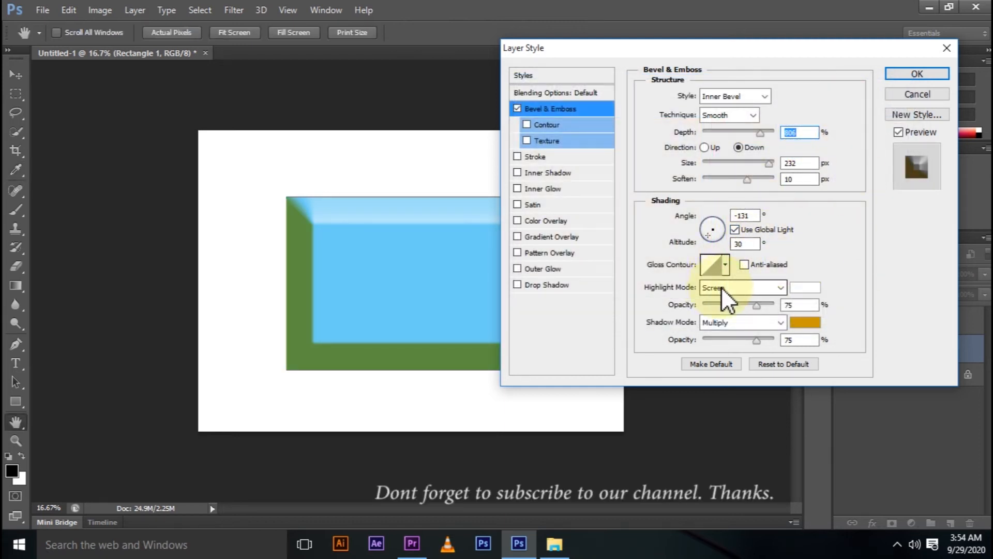
{"action": "left_click", "coordinate": [774, 366]}
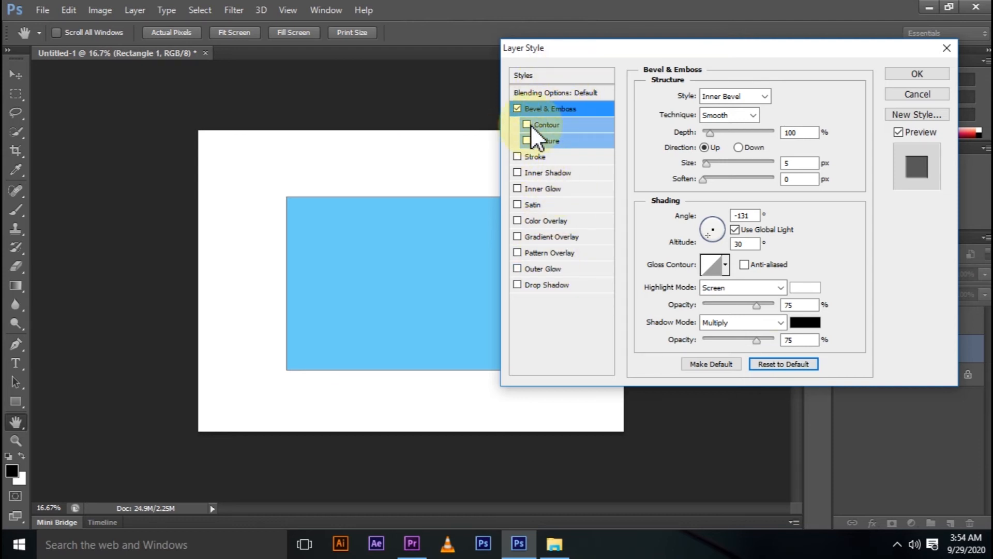
Step: Enable Gradient Overlay on the rectangle, try Inner Shadow and switch it off again, and show the Gradient Overlay settings
{"action": "left_click", "coordinate": [553, 237]}
{"action": "left_click", "coordinate": [558, 172]}
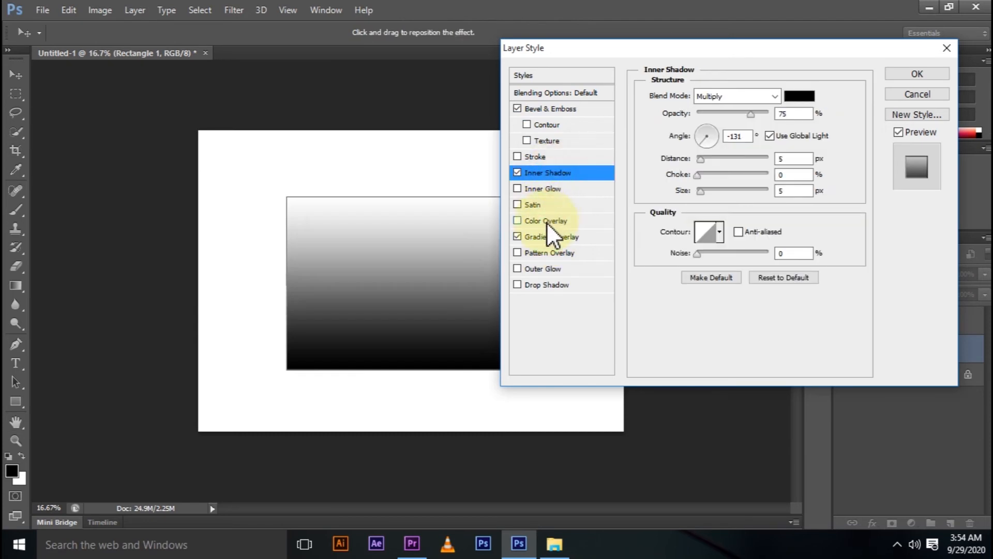
{"action": "left_click", "coordinate": [518, 173]}
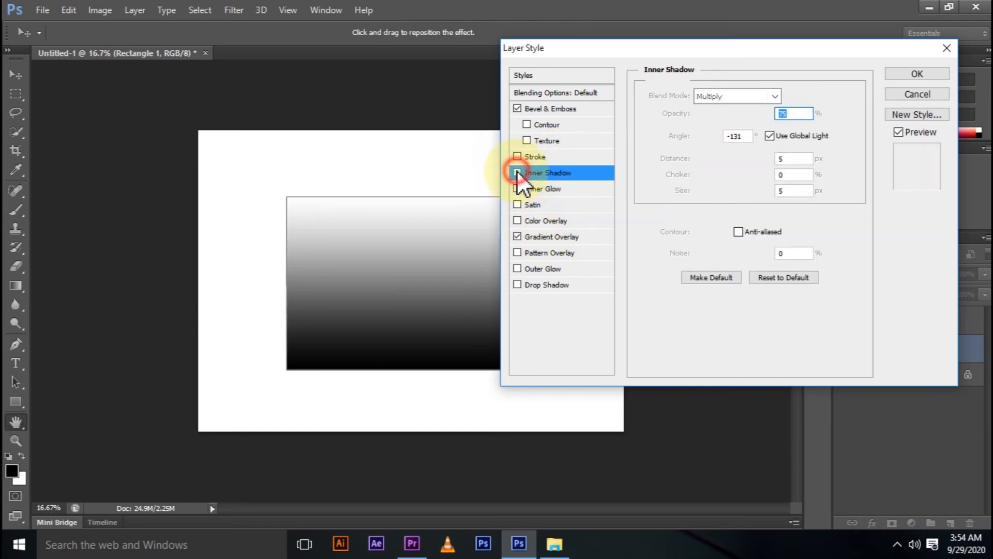
{"action": "left_click", "coordinate": [571, 237]}
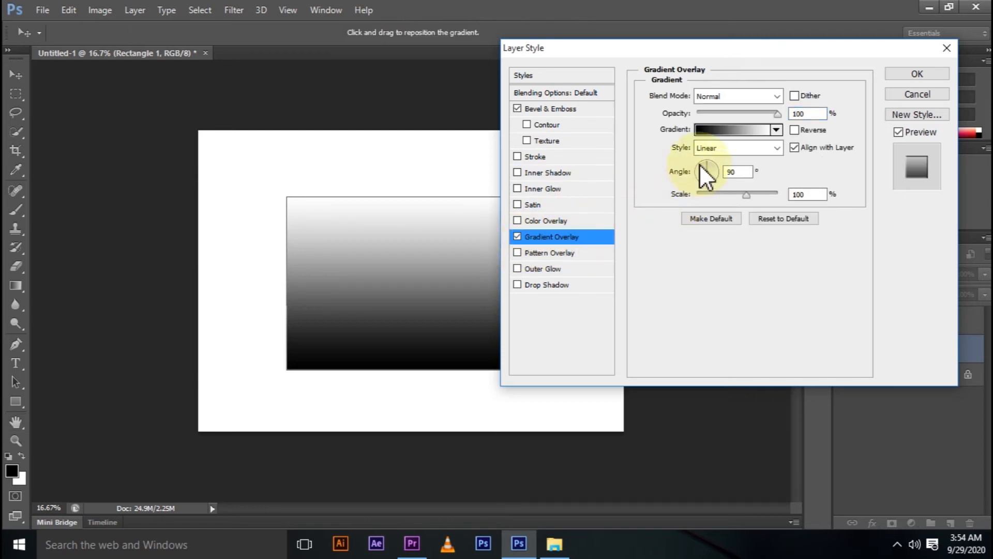
Step: Try the Orange, Yellow, Orange preset for the rectangle's gradient overlay, and set its gradient to the Violet, Orange preset
{"action": "left_click", "coordinate": [730, 130]}
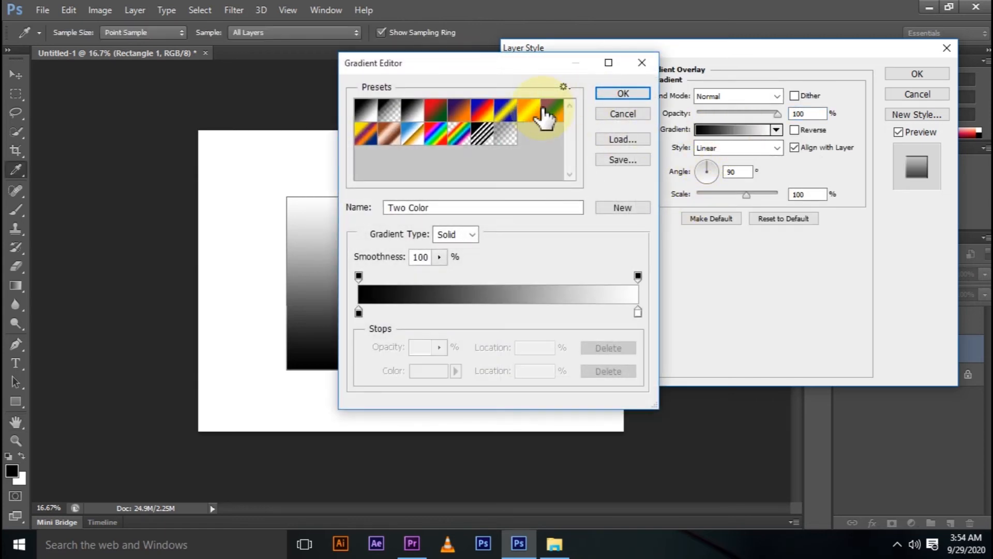
{"action": "left_click", "coordinate": [536, 109]}
{"action": "left_click_drag", "start_coordinate": [517, 67], "coordinate": [692, 91]}
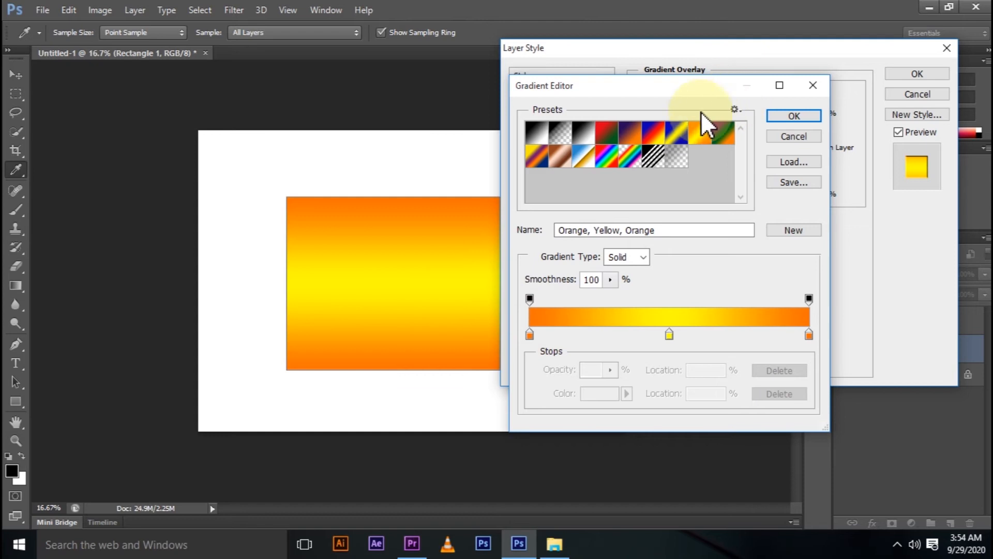
{"action": "left_click", "coordinate": [634, 134]}
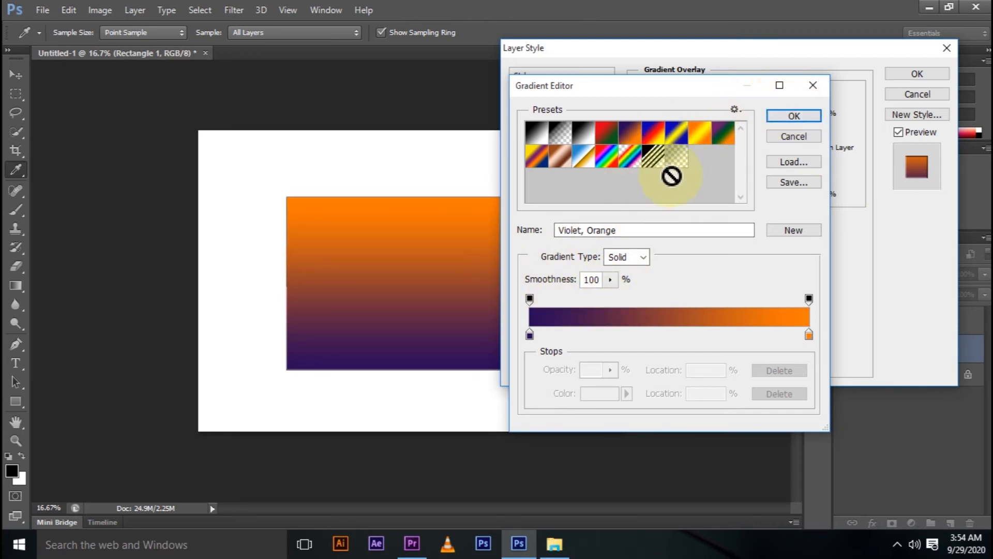
{"action": "left_click", "coordinate": [794, 116]}
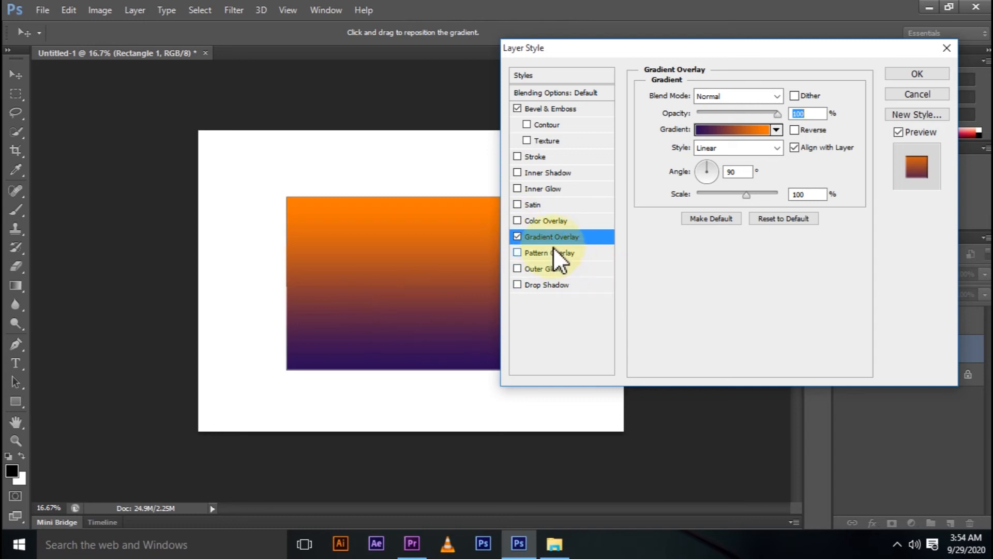
Step: Enable a drop shadow on the rectangle with 33 px distance and 29% spread, angled so it falls toward the lower left
{"action": "left_click", "coordinate": [557, 284]}
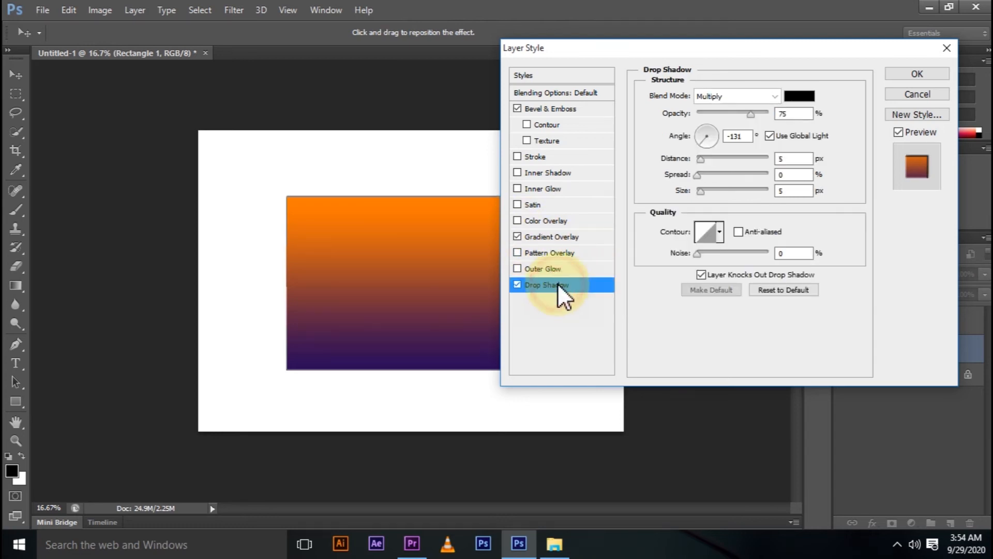
{"action": "left_click", "coordinate": [717, 174]}
{"action": "left_click", "coordinate": [721, 161]}
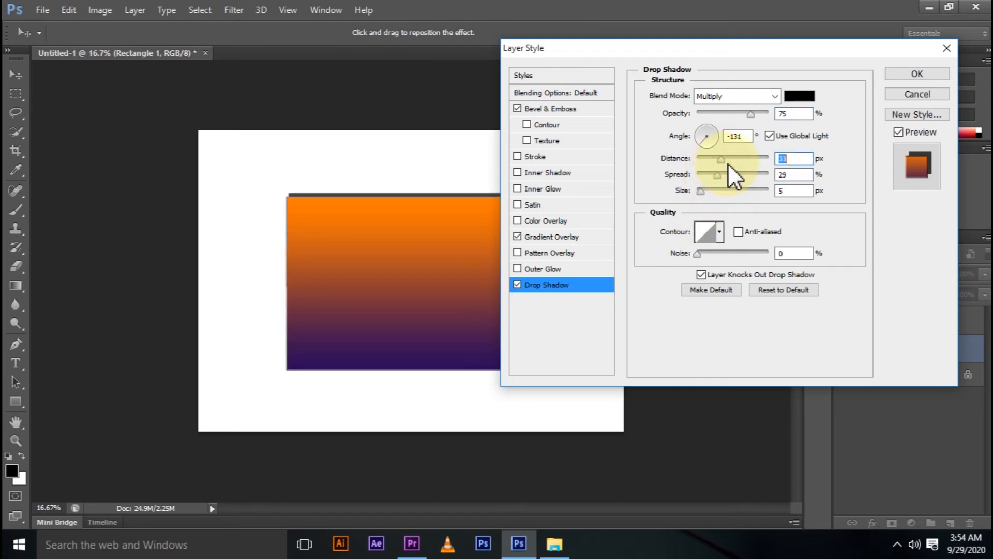
{"action": "left_click_drag", "start_coordinate": [715, 136], "coordinate": [714, 128]}
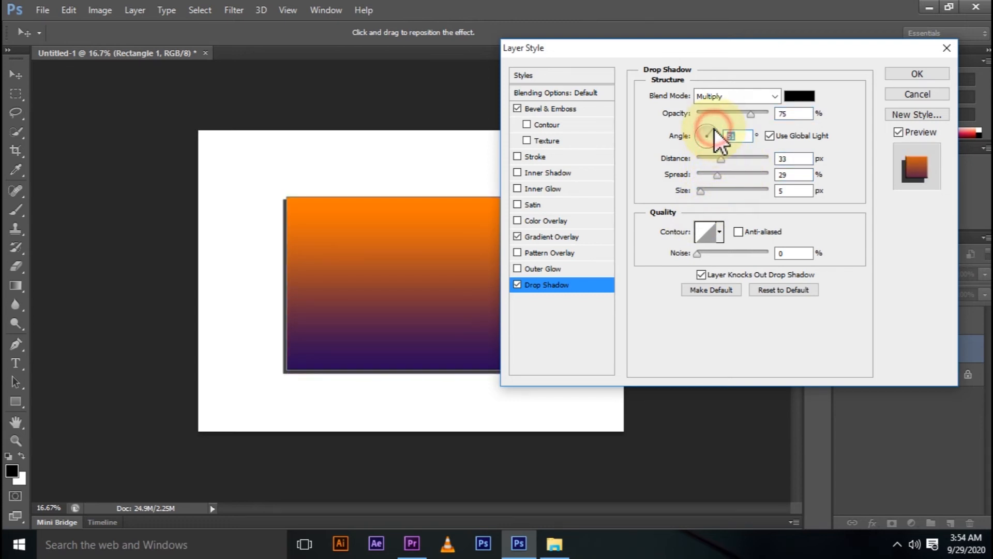
Step: Set the rectangle's drop shadow to 111 px size and 42 px distance
{"action": "left_click_drag", "start_coordinate": [721, 189], "coordinate": [730, 190]}
{"action": "left_click", "coordinate": [728, 157]}
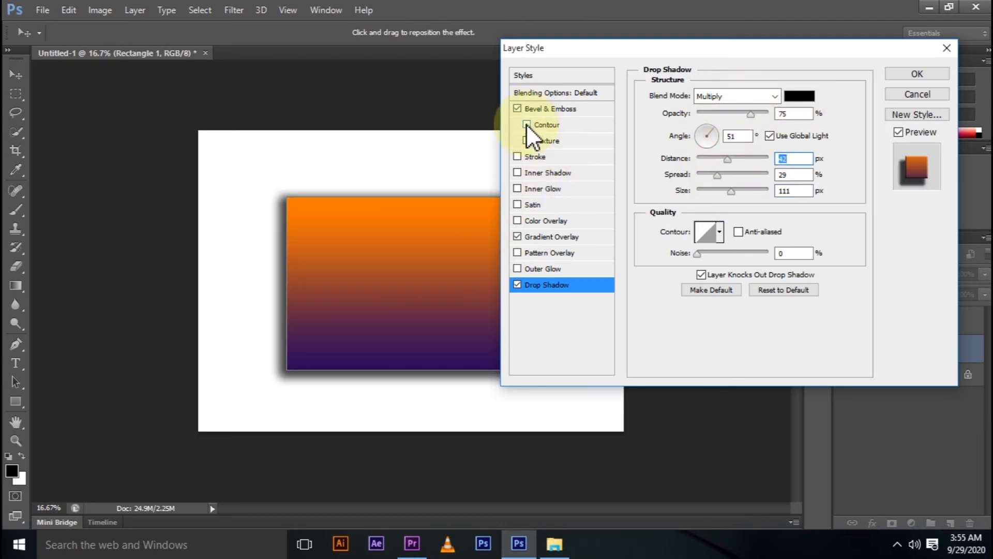
Step: Set the rectangle's Bevel & Emboss to 358% depth, 131 px size and 7 px soften, and apply the layer style
{"action": "left_click", "coordinate": [545, 107]}
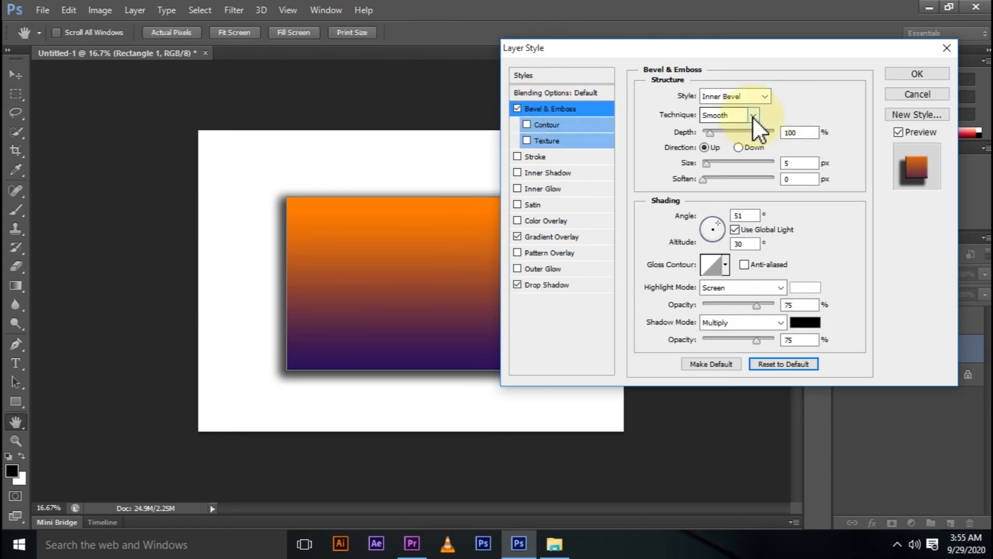
{"action": "left_click", "coordinate": [725, 161]}
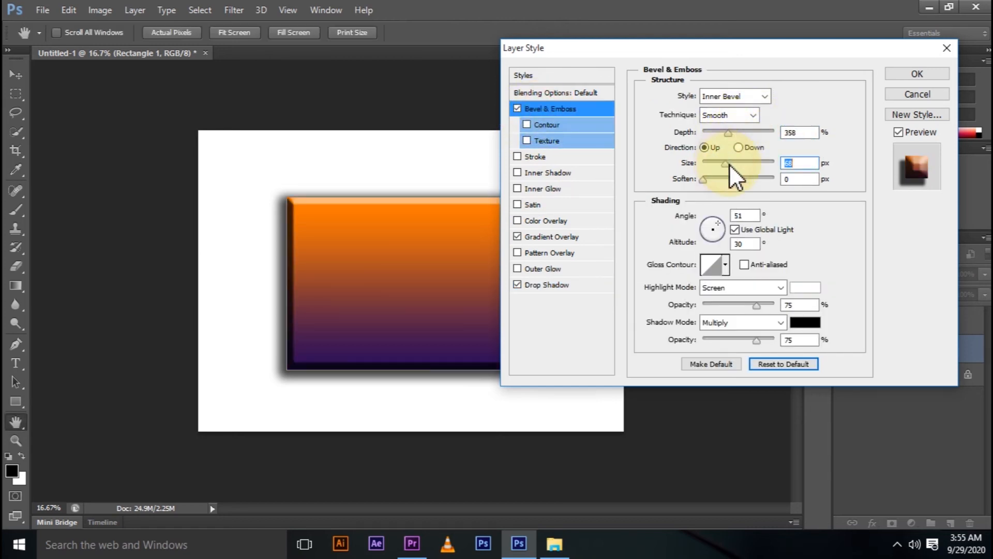
{"action": "left_click", "coordinate": [734, 177]}
{"action": "left_click_drag", "start_coordinate": [725, 162], "coordinate": [744, 164]}
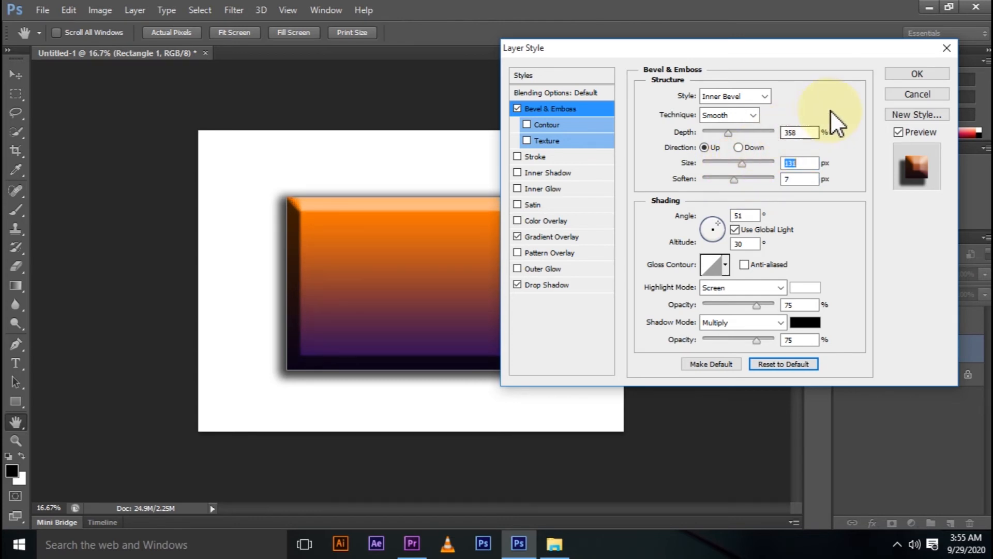
{"action": "left_click", "coordinate": [899, 75]}
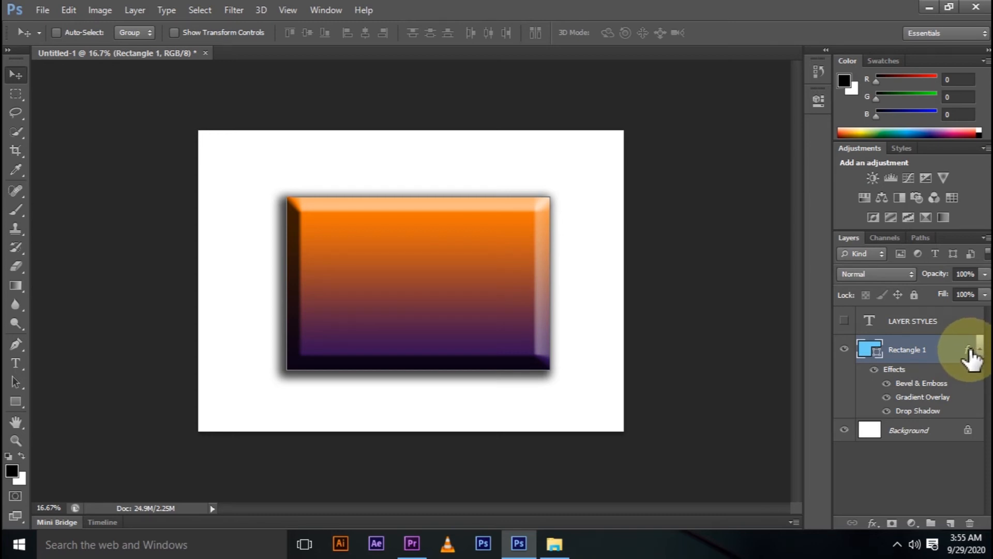
Step: Compare the rectangle with and without its Bevel & Emboss, Gradient Overlay and Drop Shadow by switching each off and on
{"action": "left_click", "coordinate": [886, 383]}
{"action": "left_click", "coordinate": [886, 384]}
{"action": "left_click", "coordinate": [886, 397]}
{"action": "left_click", "coordinate": [886, 397]}
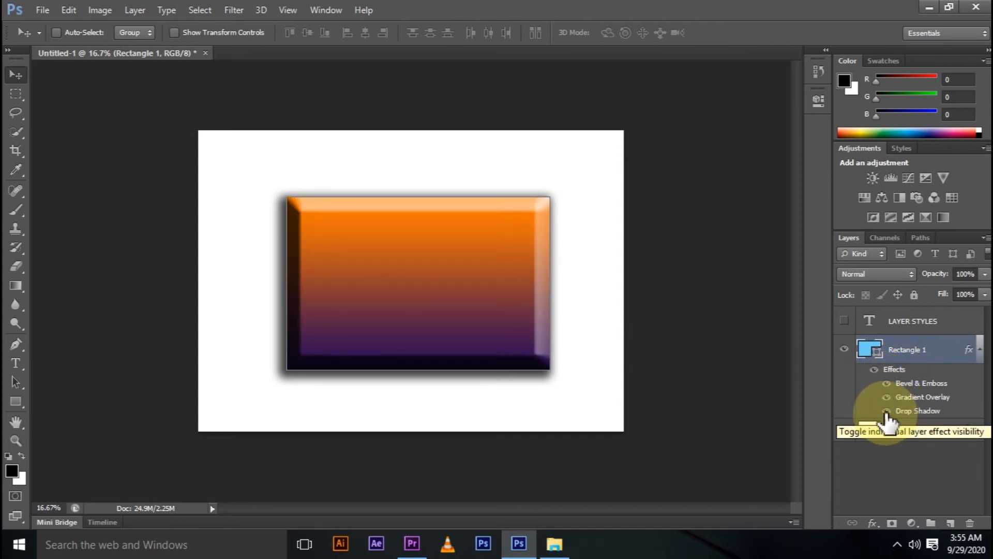
{"action": "left_click", "coordinate": [886, 411]}
{"action": "left_click", "coordinate": [885, 412]}
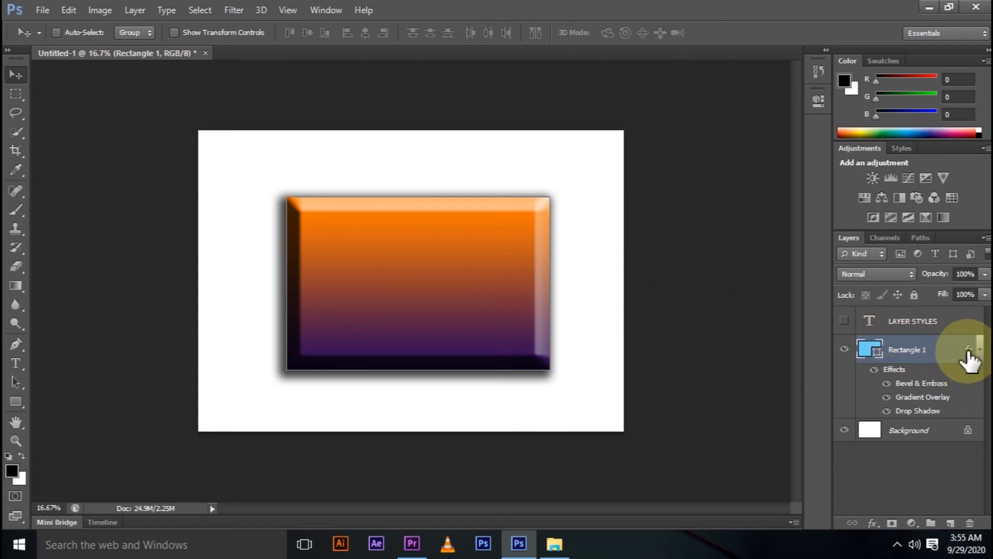
Step: Try clearing the rectangle's layer style and discarding its effects to the trash, undoing each removal
{"action": "right_click", "coordinate": [930, 348]}
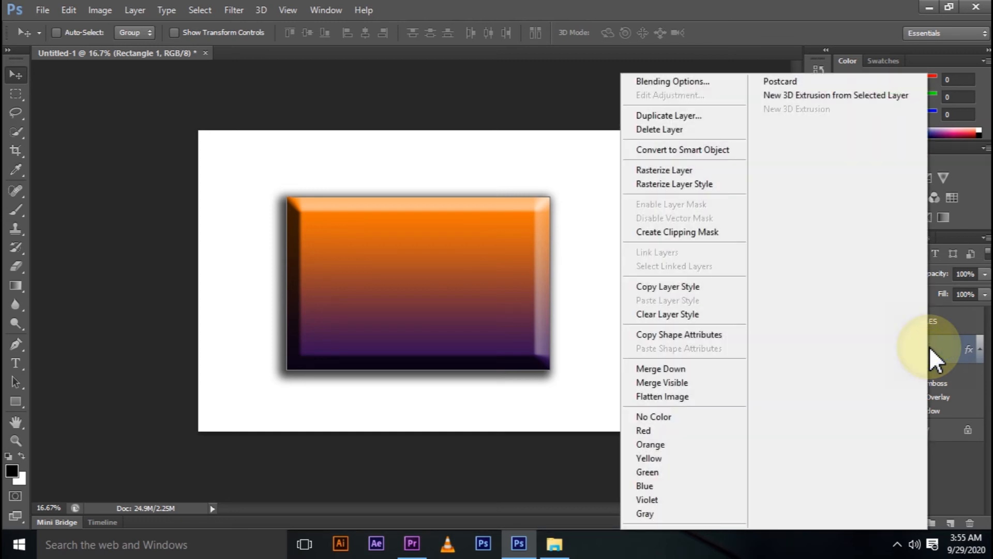
{"action": "left_click", "coordinate": [712, 313]}
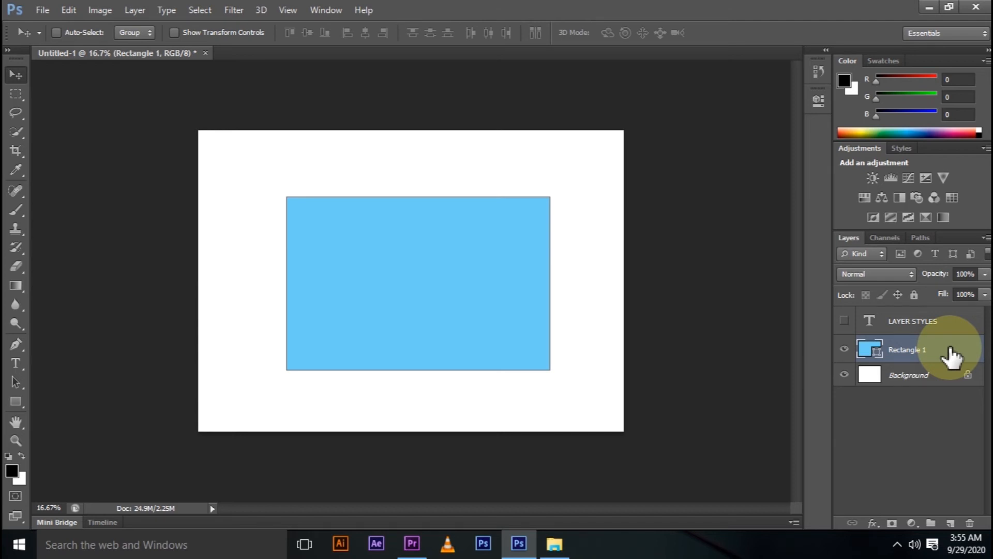
{"action": "key", "text": "ctrl+z"}
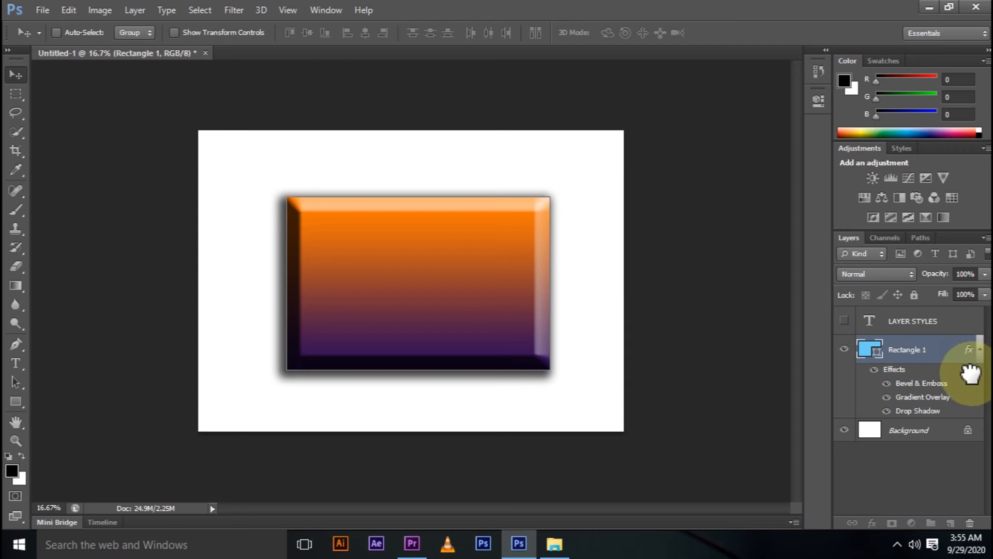
{"action": "left_click_drag", "start_coordinate": [973, 395], "coordinate": [972, 527]}
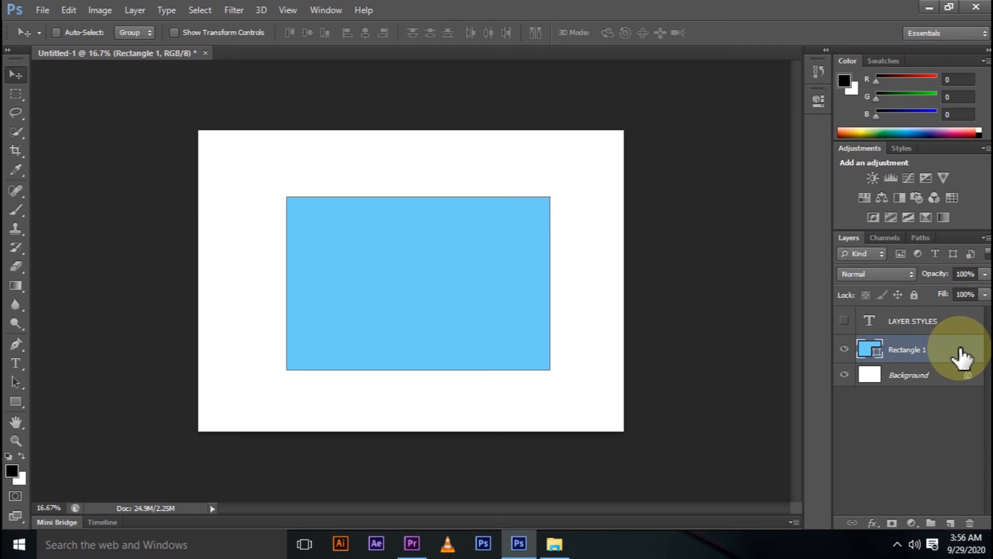
{"action": "key", "text": "ctrl+z"}
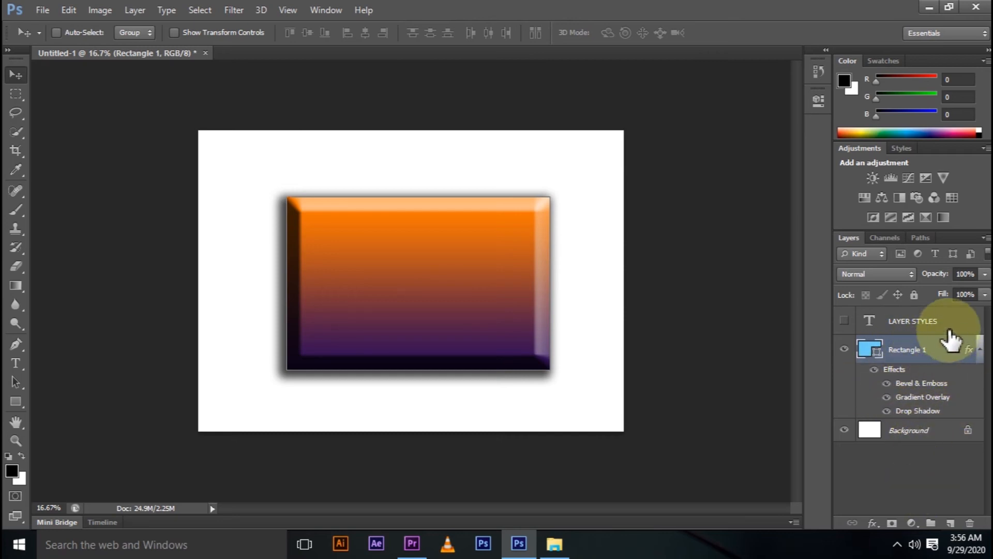
Step: Show the LAYER STYLES text layer, duplicate the rectangle's effects onto it, and hide the rectangle
{"action": "left_click", "coordinate": [846, 323]}
{"action": "left_click", "coordinate": [845, 350]}
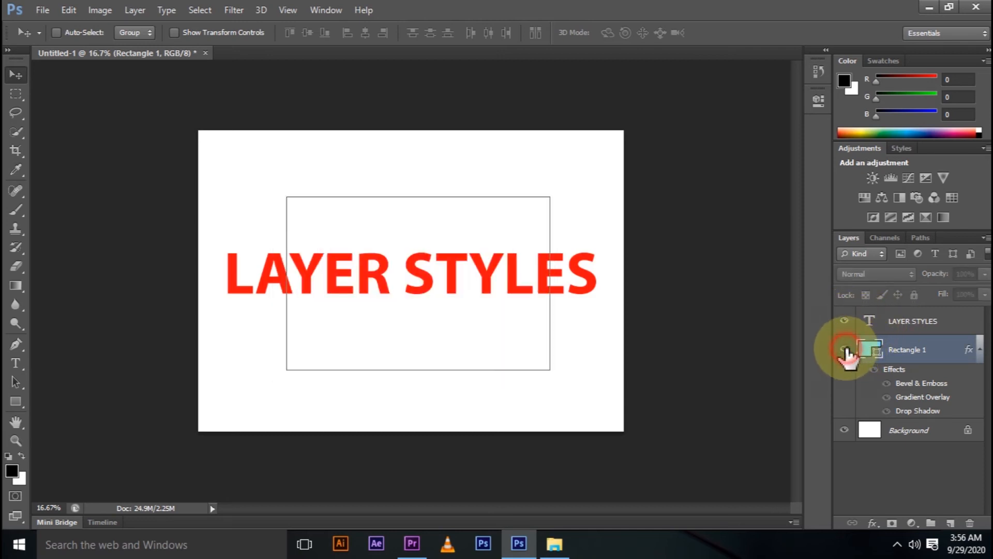
{"action": "left_click", "coordinate": [845, 350]}
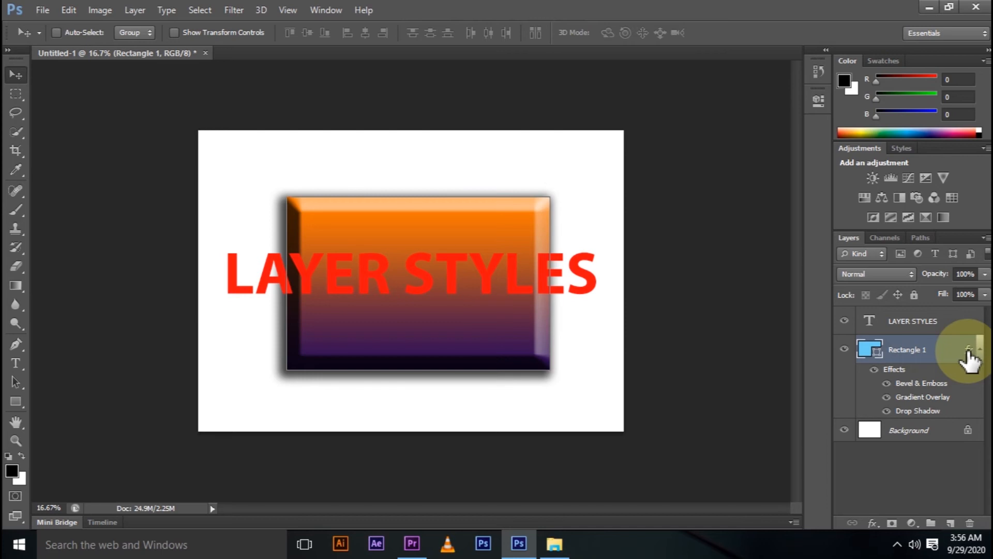
{"action": "left_click_drag", "start_coordinate": [969, 355], "coordinate": [968, 326]}
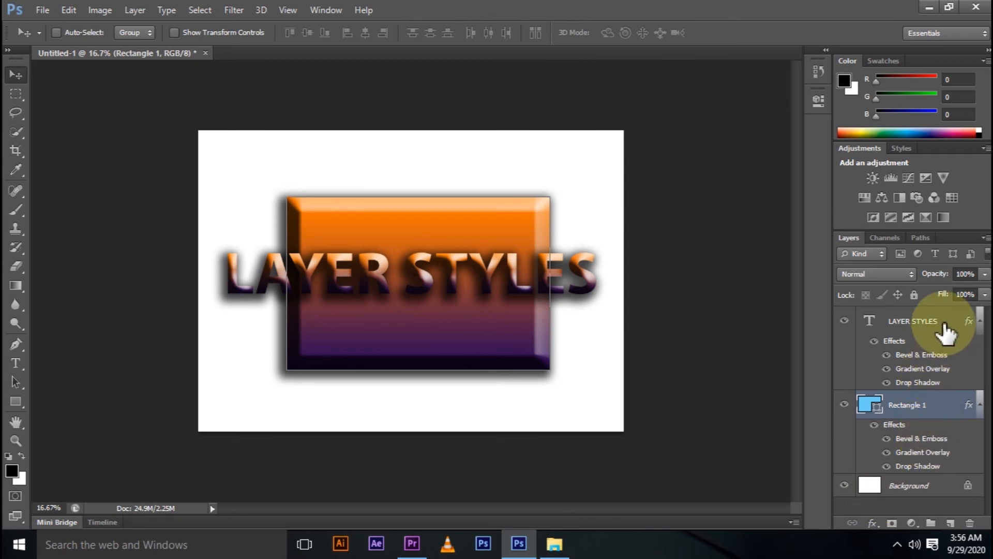
{"action": "left_click", "coordinate": [844, 405]}
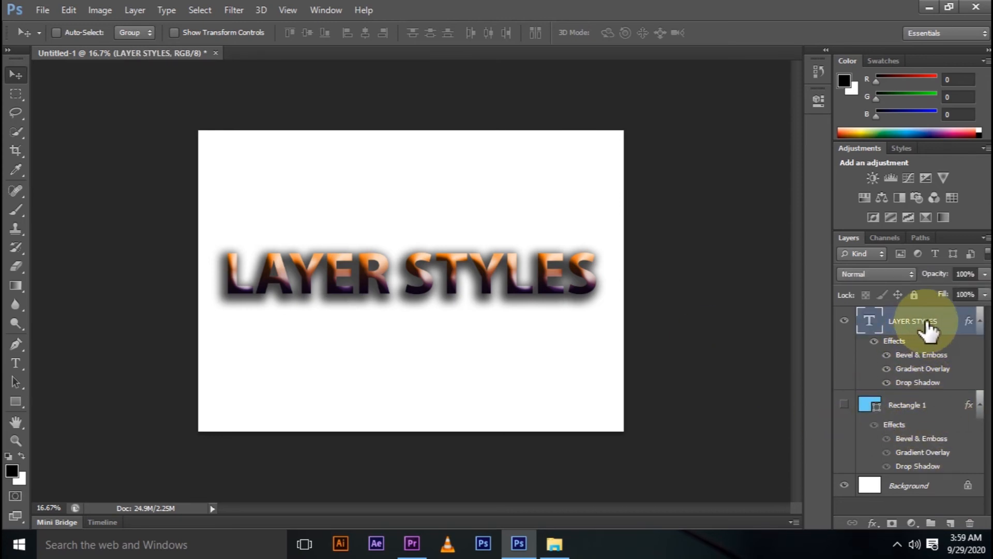
Step: Copy the rectangle's layer style and paste it onto the LAYER STYLES text layer, with the text shown and the rectangle hidden
{"action": "right_click", "coordinate": [935, 352]}
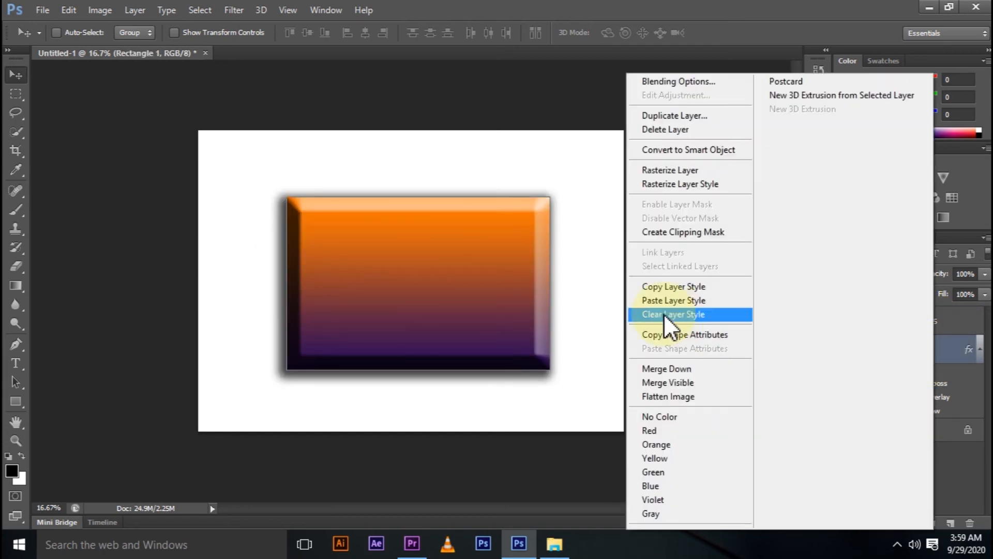
{"action": "left_click", "coordinate": [712, 286]}
{"action": "left_click", "coordinate": [844, 321]}
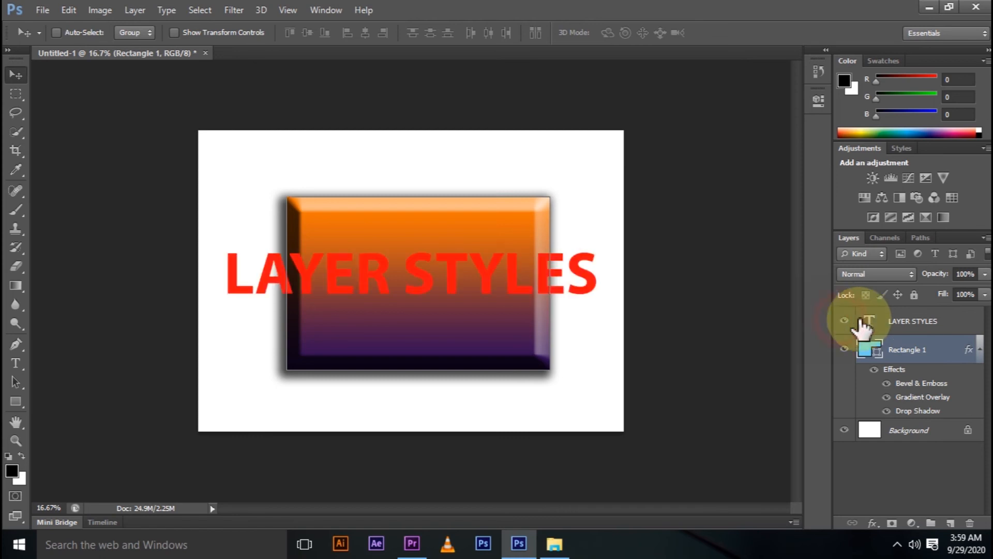
{"action": "left_click", "coordinate": [889, 322]}
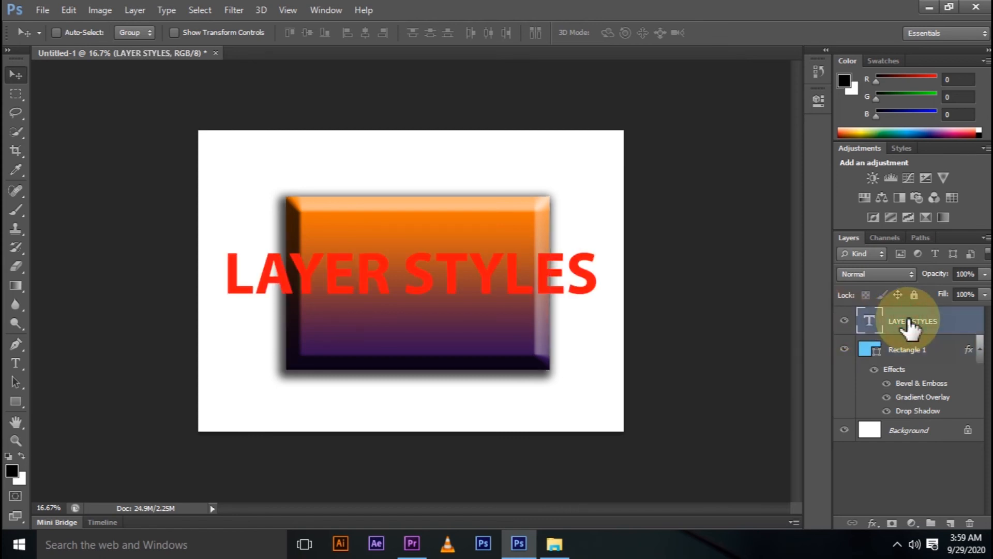
{"action": "left_click", "coordinate": [844, 349]}
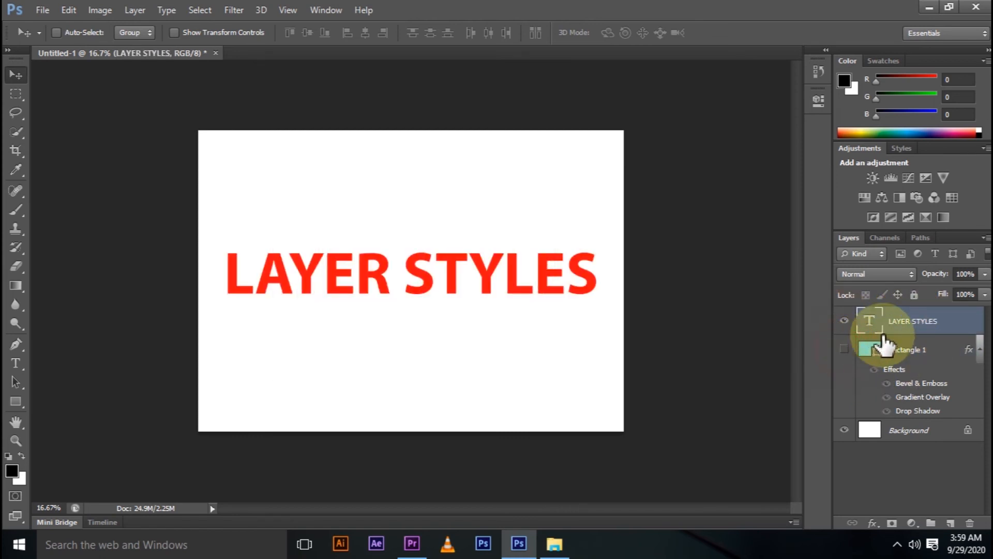
{"action": "right_click", "coordinate": [929, 322]}
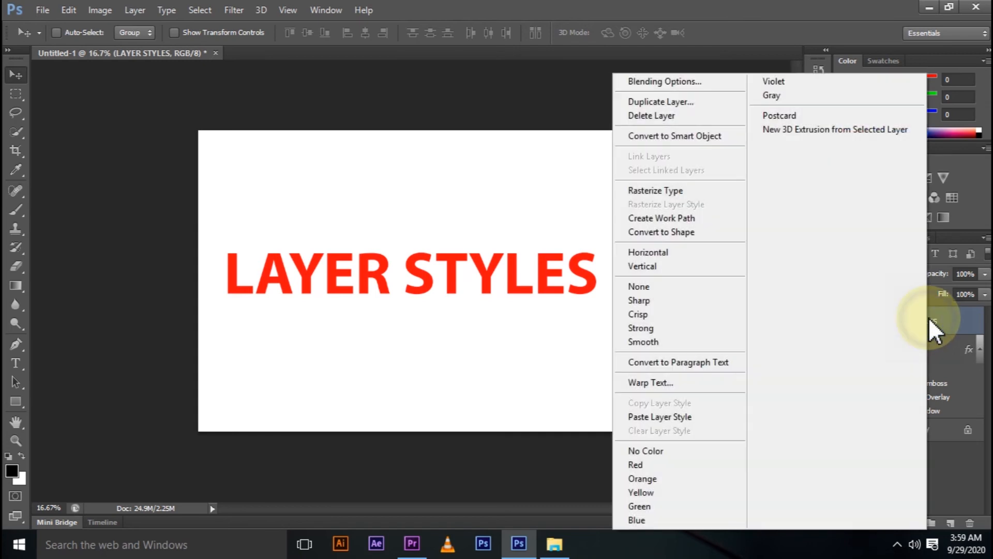
{"action": "left_click", "coordinate": [700, 416]}
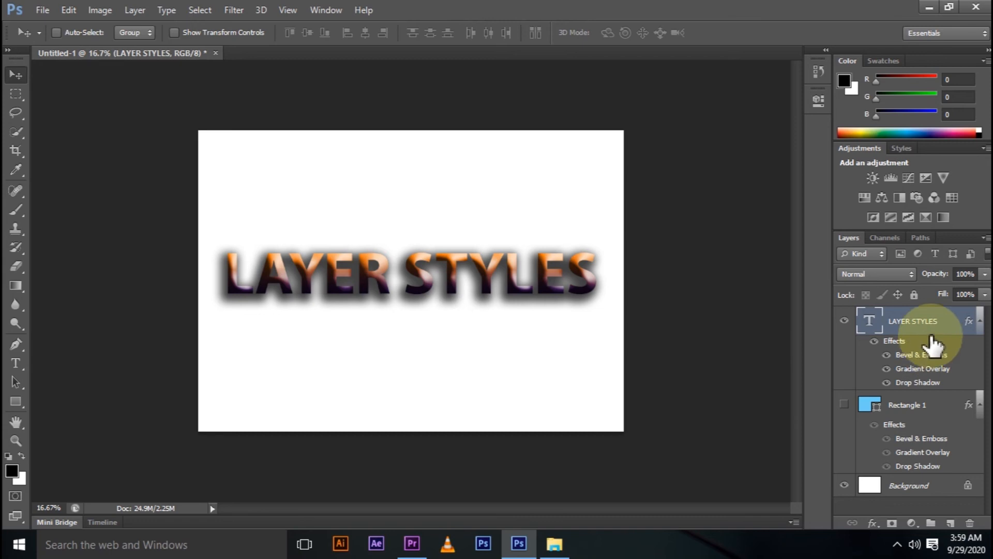
Step: Try removing the pasted layer style from the LAYER STYLES text layer, and undo the removal
{"action": "left_click", "coordinate": [969, 322]}
{"action": "left_click_drag", "start_coordinate": [971, 329], "coordinate": [969, 523]}
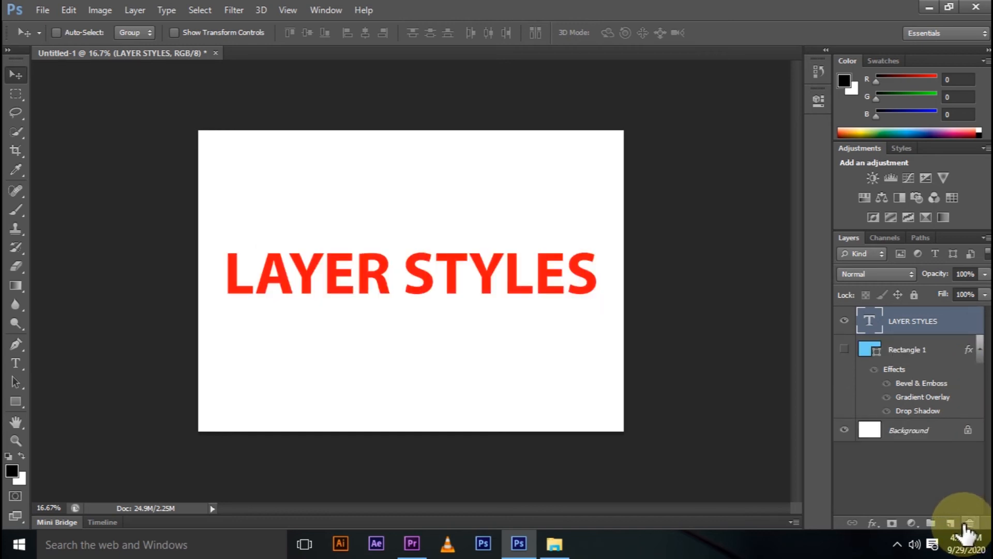
{"action": "key", "text": "ctrl+z"}
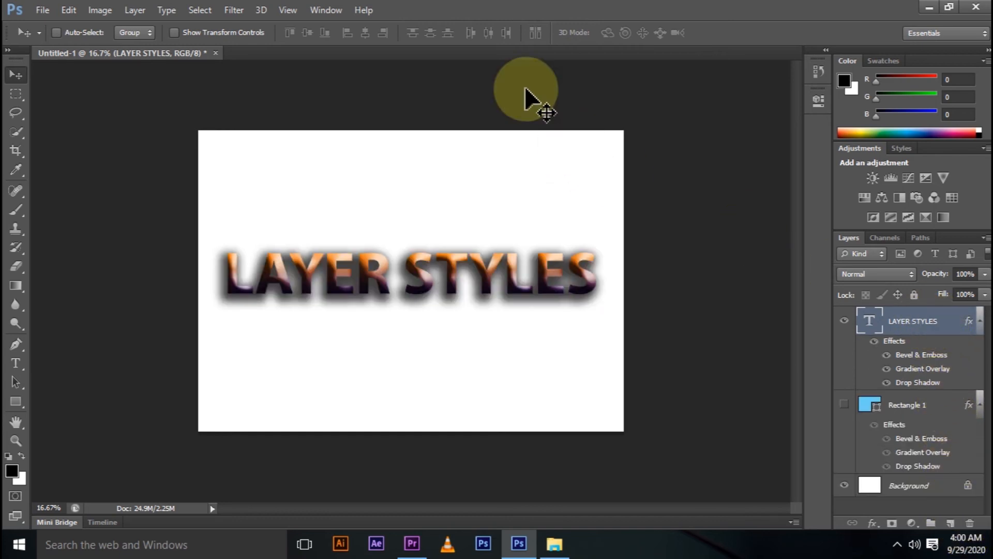
Step: Review the Layer Style commands available for the LAYER STYLES text layer
{"action": "left_click", "coordinate": [136, 11]}
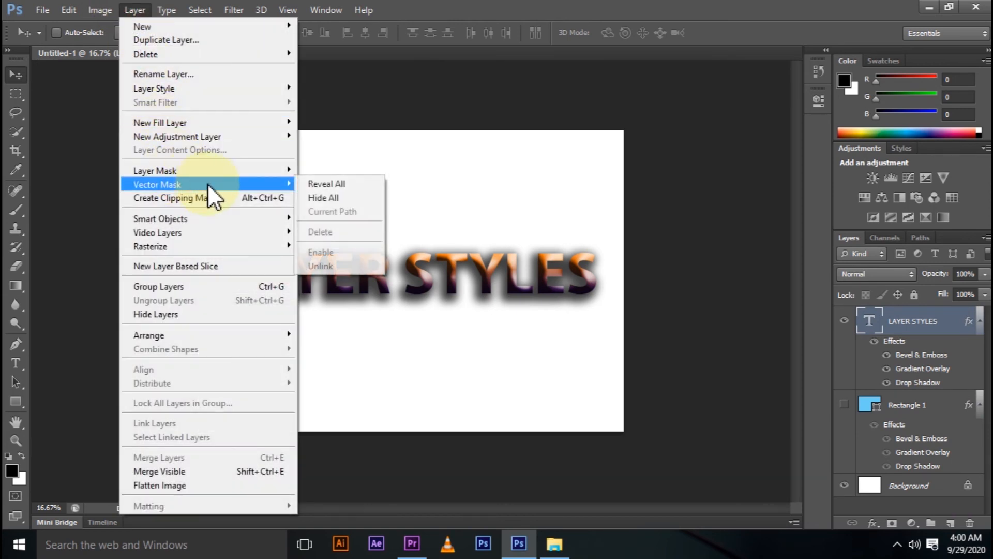
{"action": "mouse_move", "coordinate": [282, 89]}
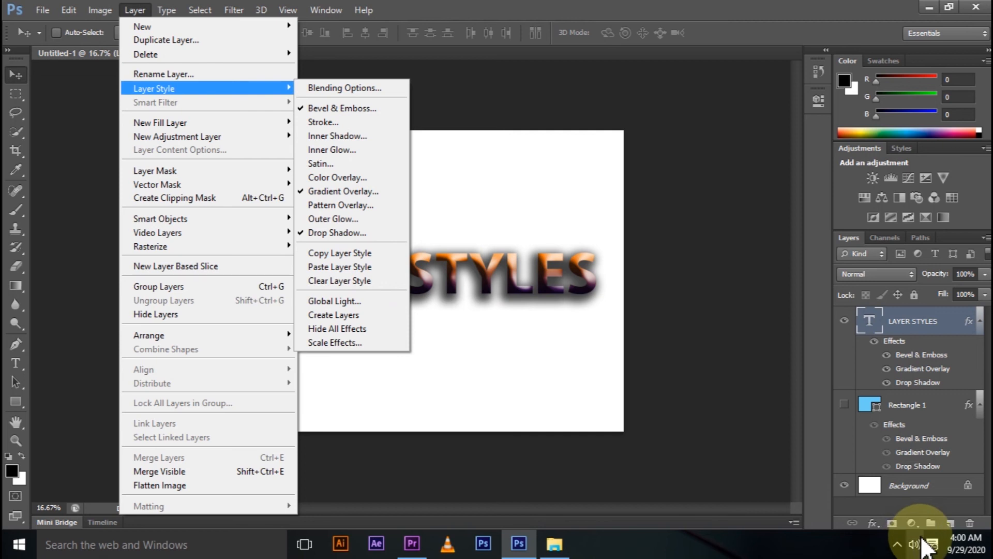
{"action": "left_click", "coordinate": [575, 317]}
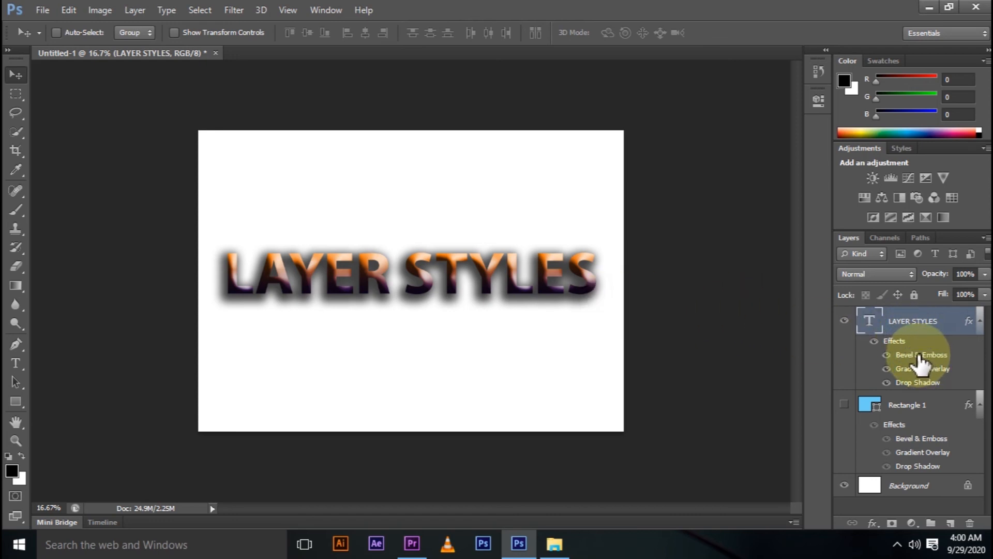
Step: Compare the LAYER STYLES text with its Drop Shadow, Gradient Overlay and Bevel & Emboss switched off and back on
{"action": "left_click", "coordinate": [887, 382]}
{"action": "left_click", "coordinate": [887, 368]}
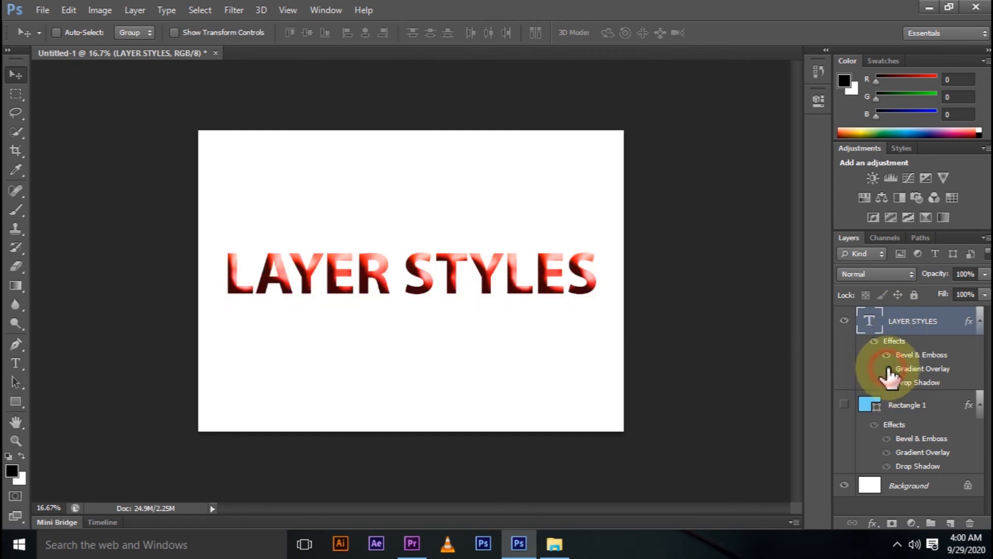
{"action": "left_click", "coordinate": [887, 354]}
{"action": "left_click", "coordinate": [887, 354]}
{"action": "left_click", "coordinate": [887, 368]}
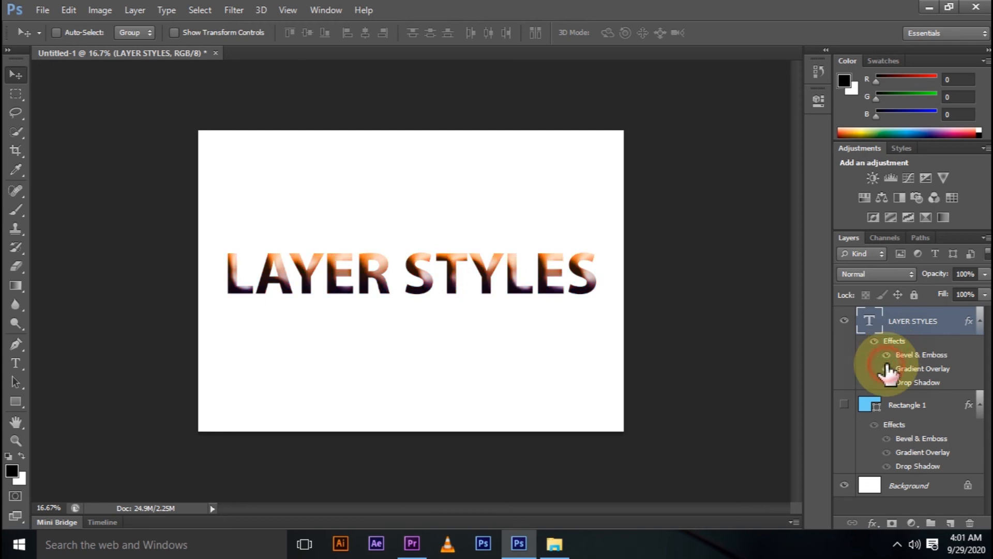
{"action": "left_click", "coordinate": [886, 383]}
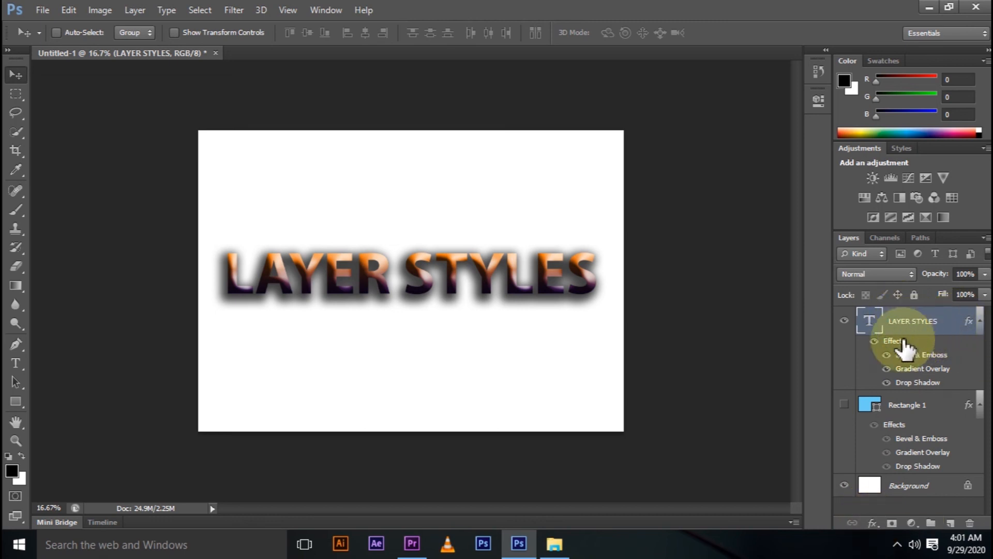
Step: Add an outside stroke of 32 px to the LAYER STYLES text
{"action": "left_click", "coordinate": [872, 524]}
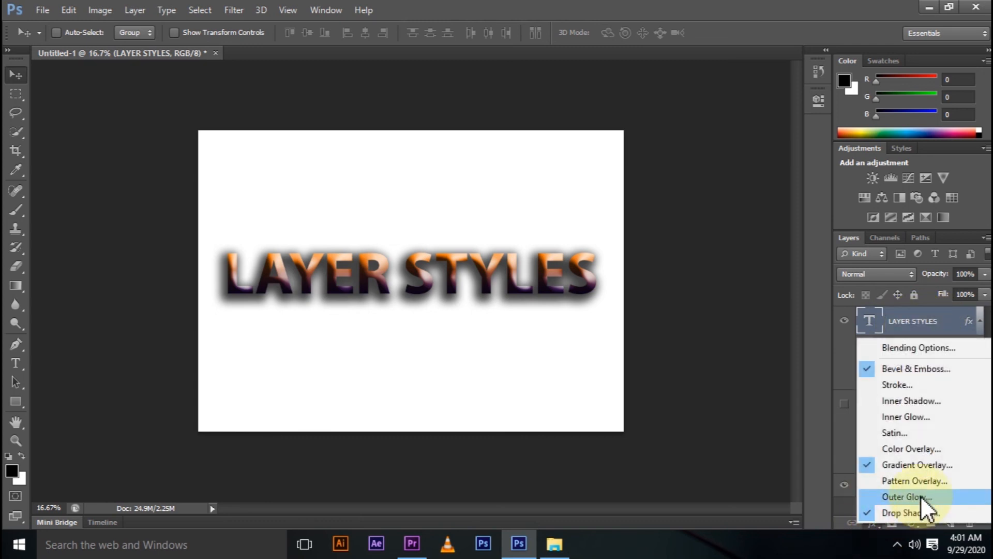
{"action": "left_click", "coordinate": [917, 387]}
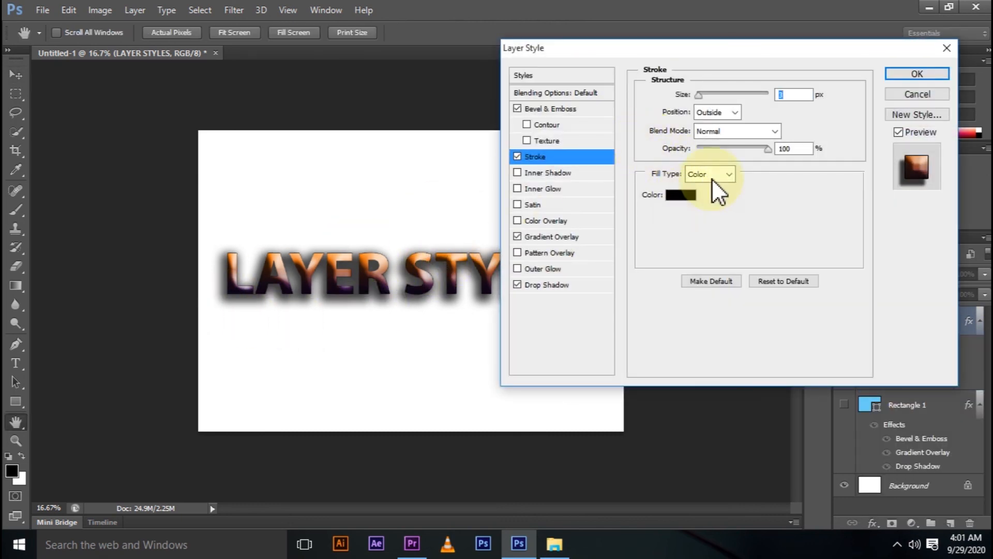
{"action": "mouse_move", "coordinate": [710, 94]}
{"action": "left_mouse_down"}
{"action": "mouse_move", "coordinate": [700, 97]}
{"action": "mouse_move", "coordinate": [711, 95]}
{"action": "left_mouse_up"}
Step: Change the text stroke's colour to dark red (610e10) and apply the layer style
{"action": "left_click", "coordinate": [682, 195]}
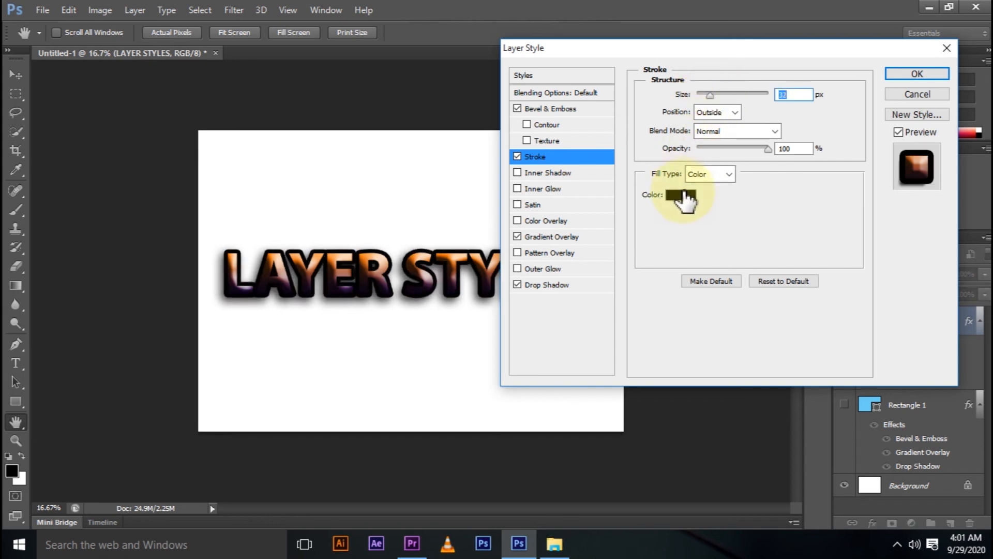
{"action": "mouse_move", "coordinate": [678, 170]}
{"action": "left_mouse_down"}
{"action": "mouse_move", "coordinate": [676, 140]}
{"action": "mouse_move", "coordinate": [690, 123]}
{"action": "left_mouse_up"}
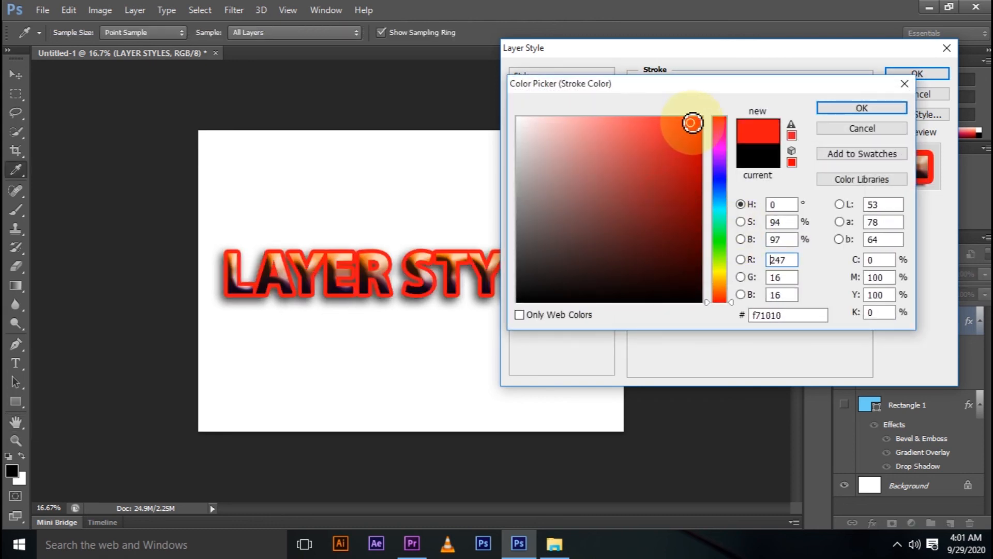
{"action": "left_click", "coordinate": [683, 169]}
{"action": "left_click", "coordinate": [722, 117]}
{"action": "mouse_move", "coordinate": [676, 133]}
{"action": "left_mouse_down"}
{"action": "mouse_move", "coordinate": [665, 231]}
{"action": "mouse_move", "coordinate": [676, 232]}
{"action": "left_mouse_up"}
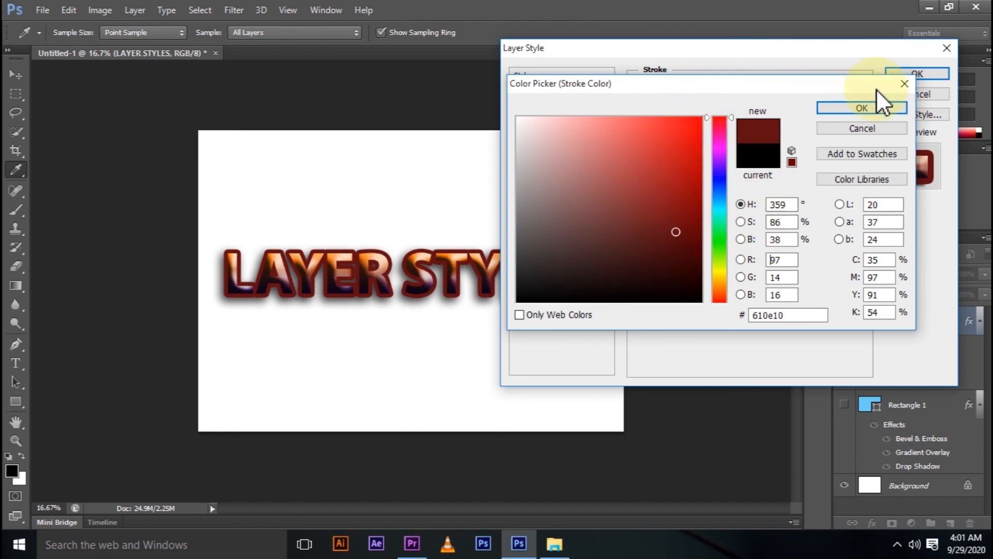
{"action": "left_click", "coordinate": [862, 108]}
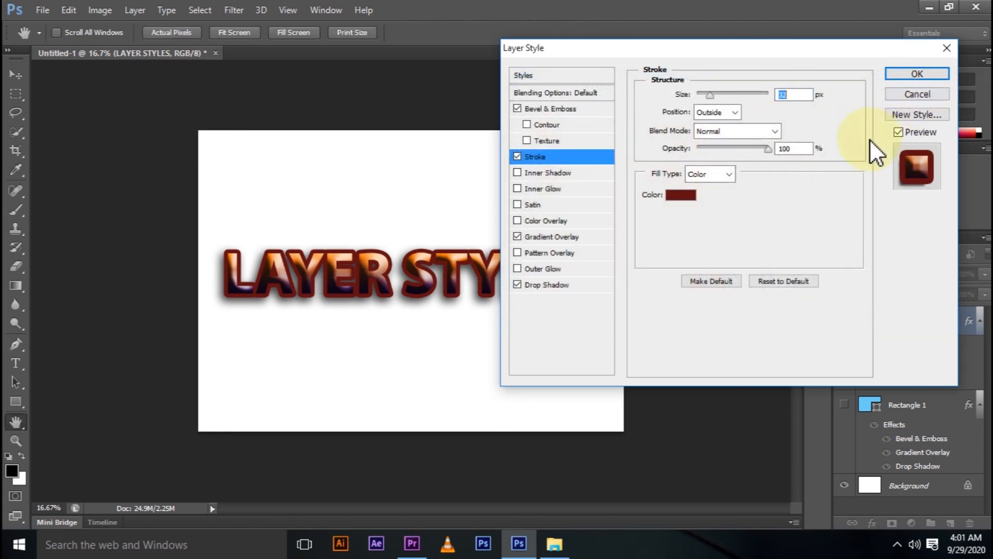
{"action": "left_click", "coordinate": [930, 73]}
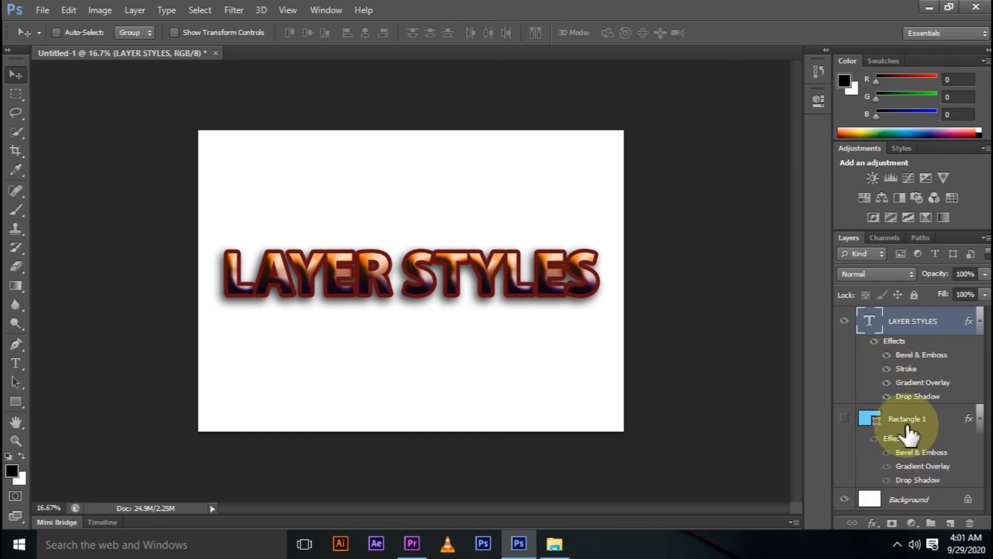
Step: Compare the stroked text with the styled Rectangle 1 by showing that layer and hiding it again
{"action": "left_click", "coordinate": [844, 418]}
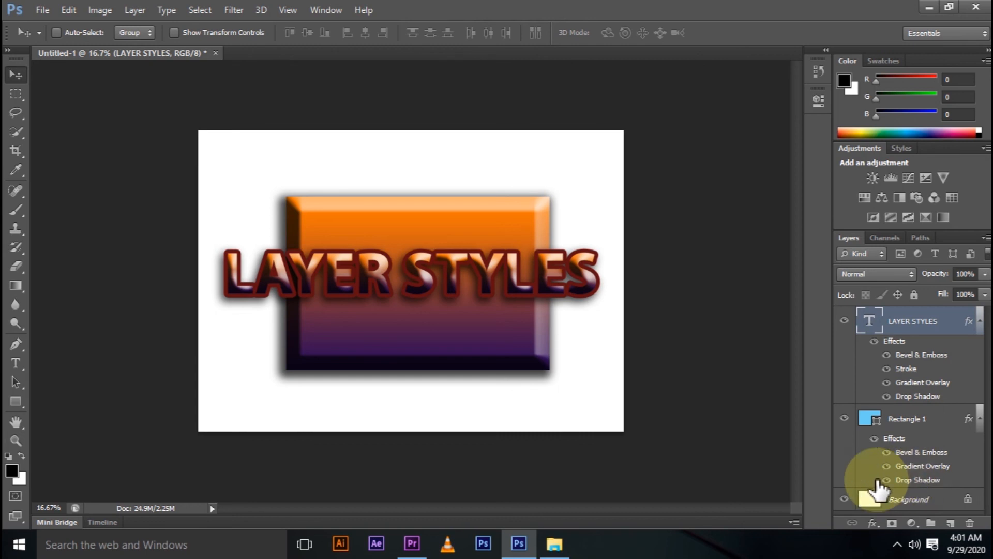
{"action": "left_click", "coordinate": [844, 419]}
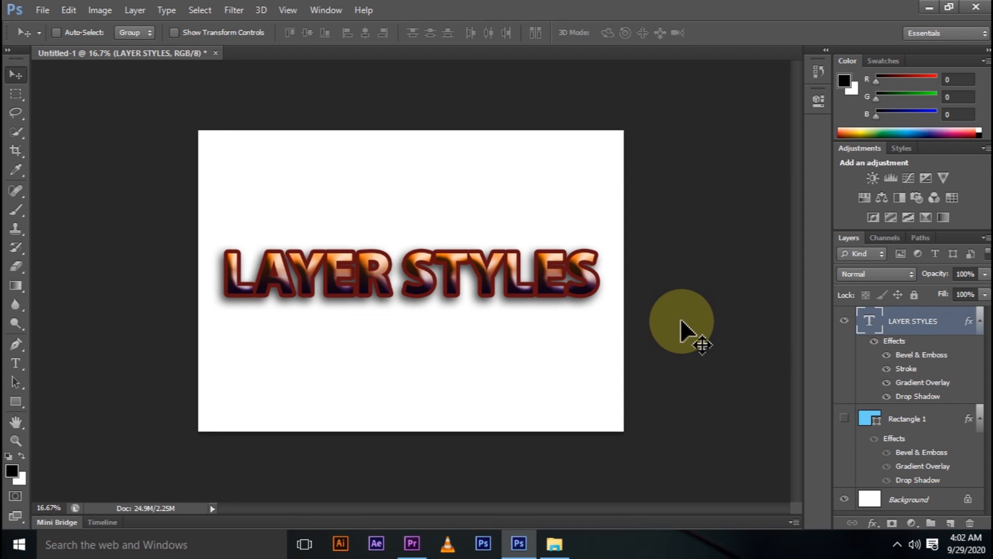
Step: Replace the LAYER STYLES wording in the styled text layer with "HIMBISA DESIGN ACADEMY"
{"action": "left_click", "coordinate": [15, 362]}
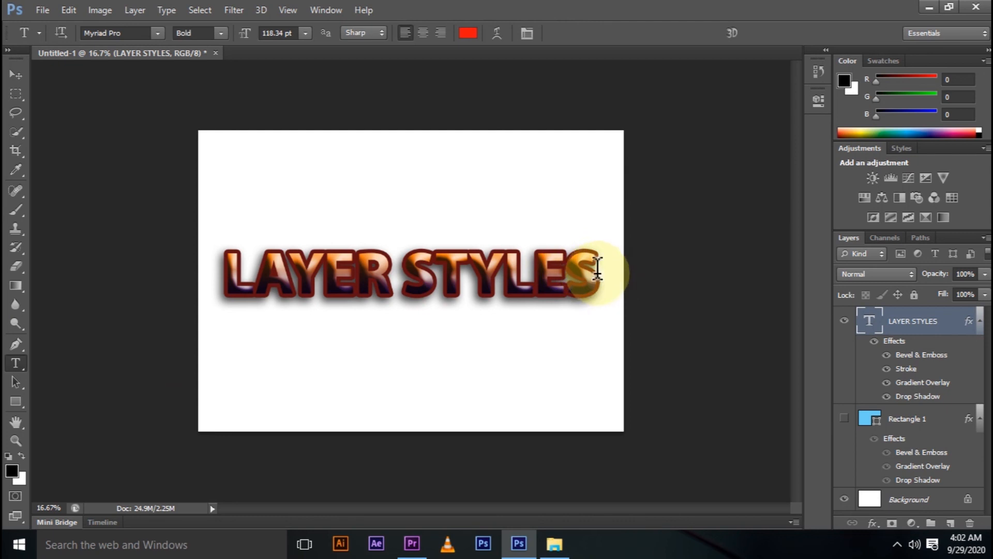
{"action": "left_click_drag", "start_coordinate": [597, 268], "coordinate": [219, 277]}
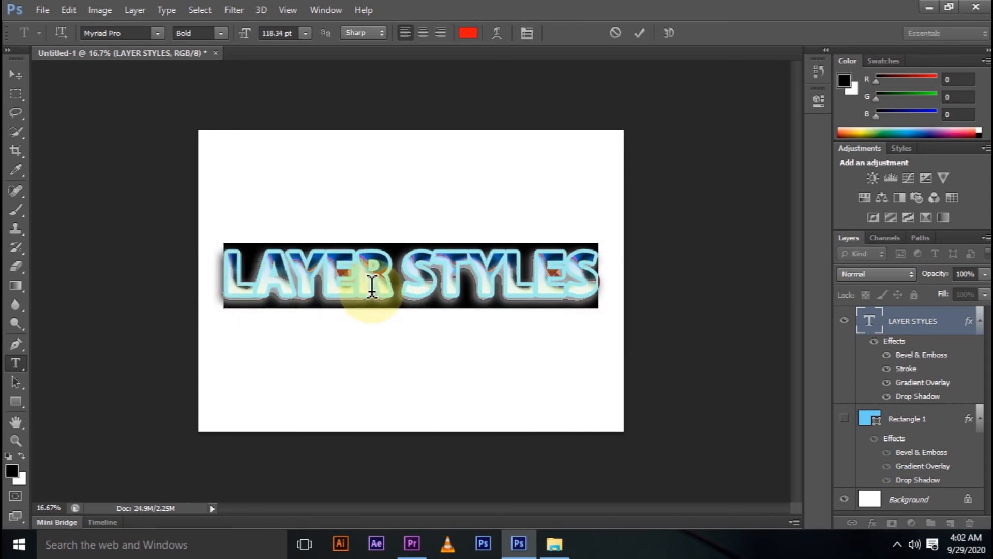
{"action": "type", "text": "HI"}
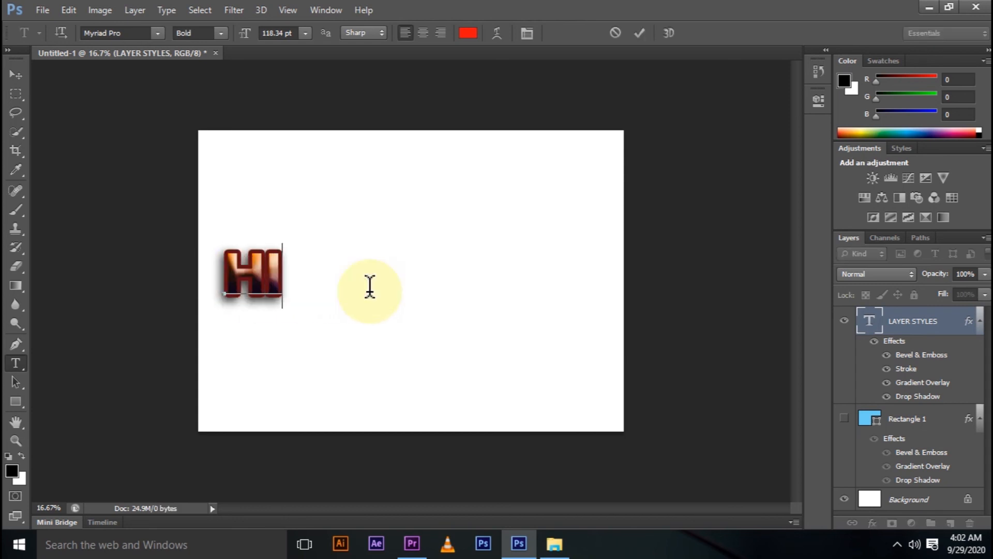
{"action": "type", "text": "MBISA "}
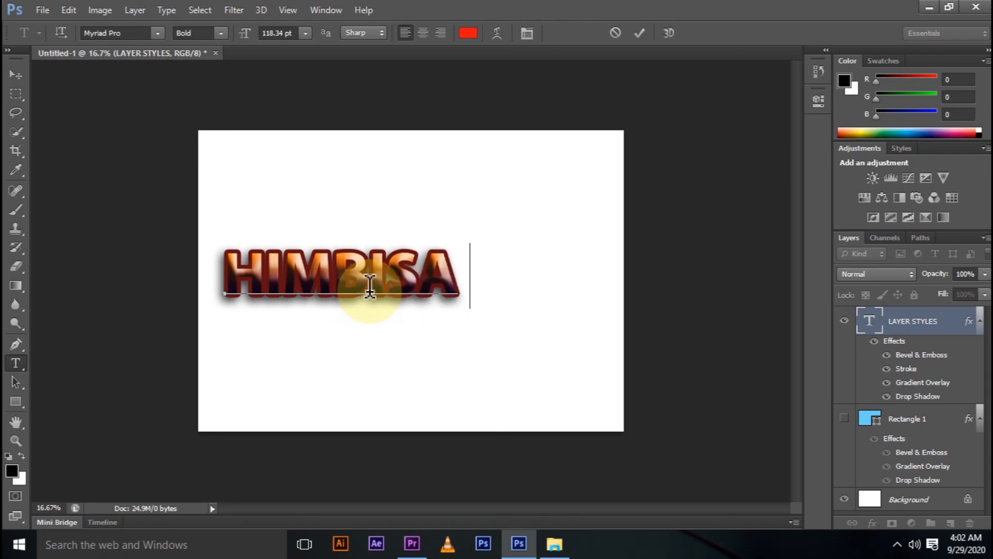
{"action": "type", "text": "DESIG"}
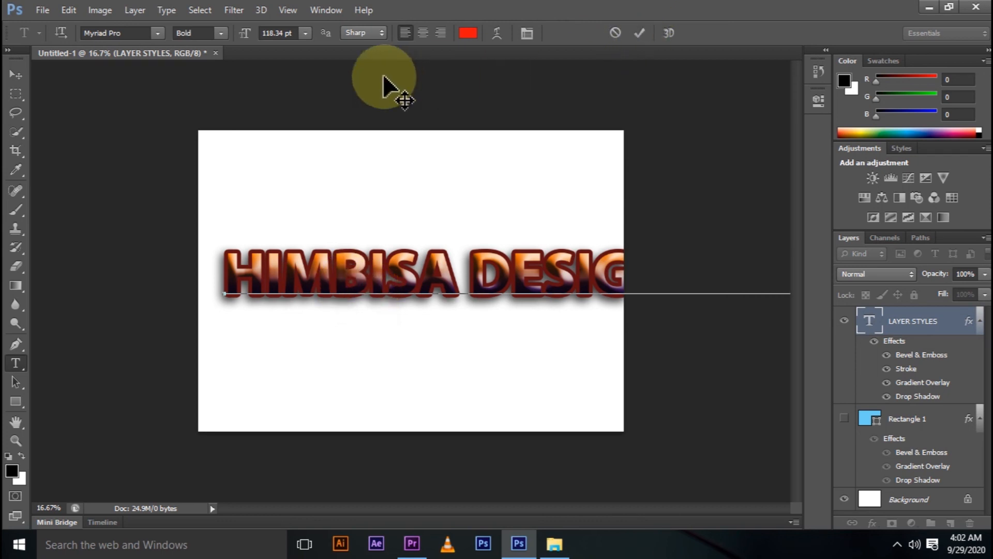
Step: Set the whole HIMBISA DESIGN ACADEMY text to 60 pt and move it slightly up and right on the canvas
{"action": "left_click", "coordinate": [305, 32]}
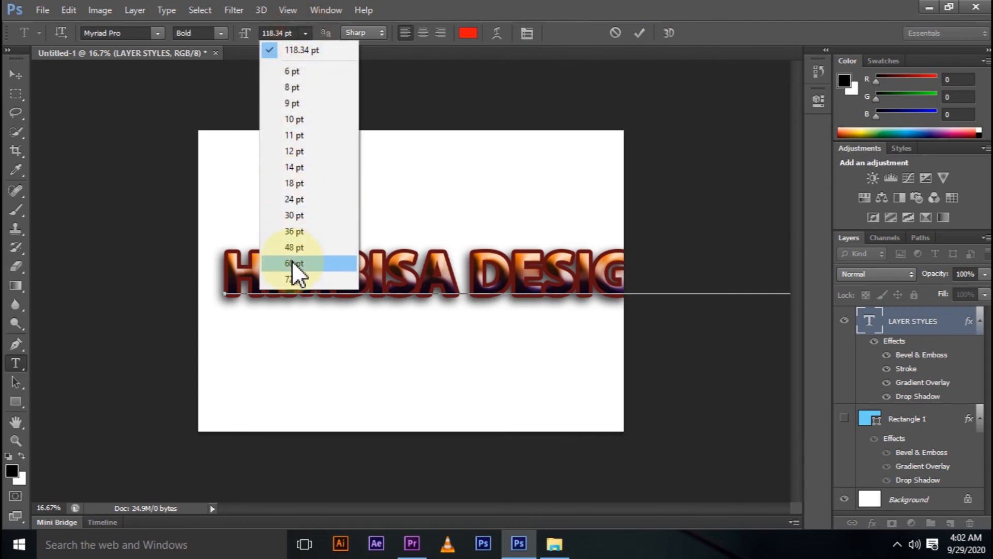
{"action": "left_click", "coordinate": [292, 279]}
{"action": "left_click_drag", "start_coordinate": [249, 269], "coordinate": [879, 308]}
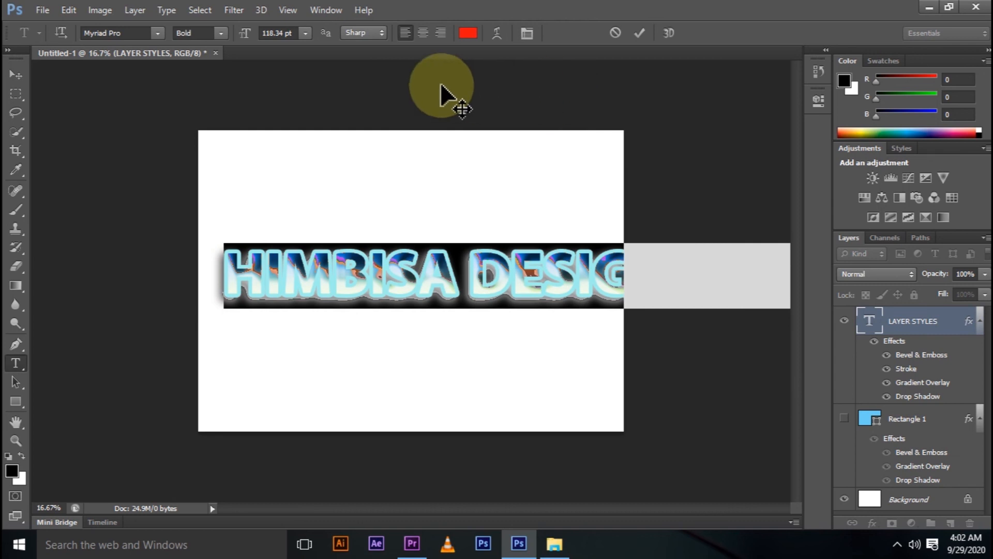
{"action": "left_click", "coordinate": [306, 33]}
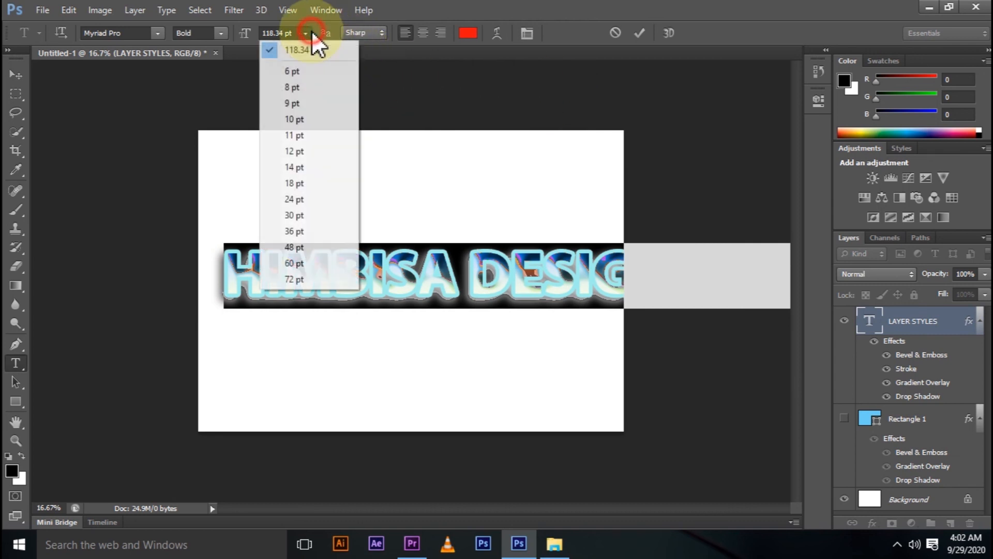
{"action": "left_click", "coordinate": [293, 263]}
{"action": "left_click", "coordinate": [640, 32]}
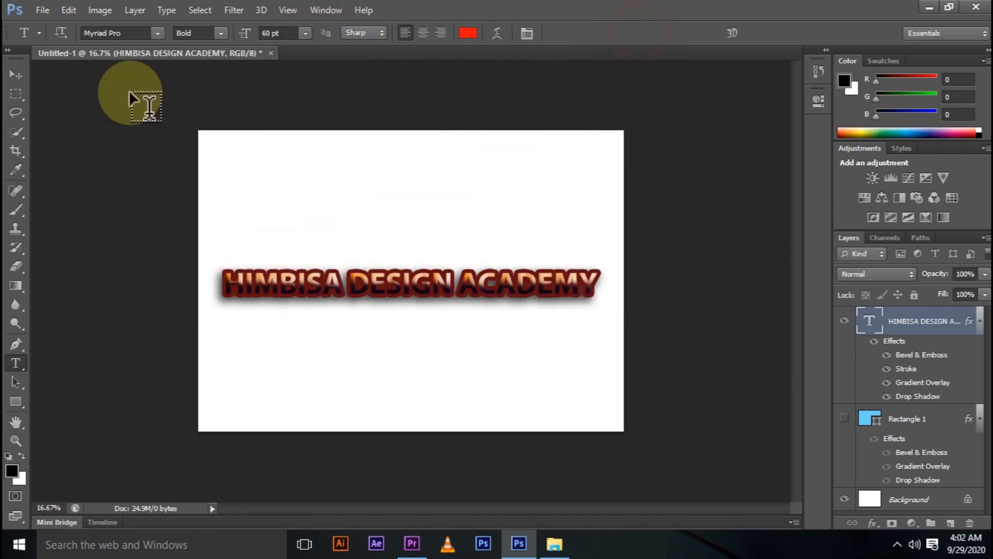
{"action": "left_click", "coordinate": [16, 75]}
{"action": "left_click_drag", "start_coordinate": [466, 309], "coordinate": [486, 283]}
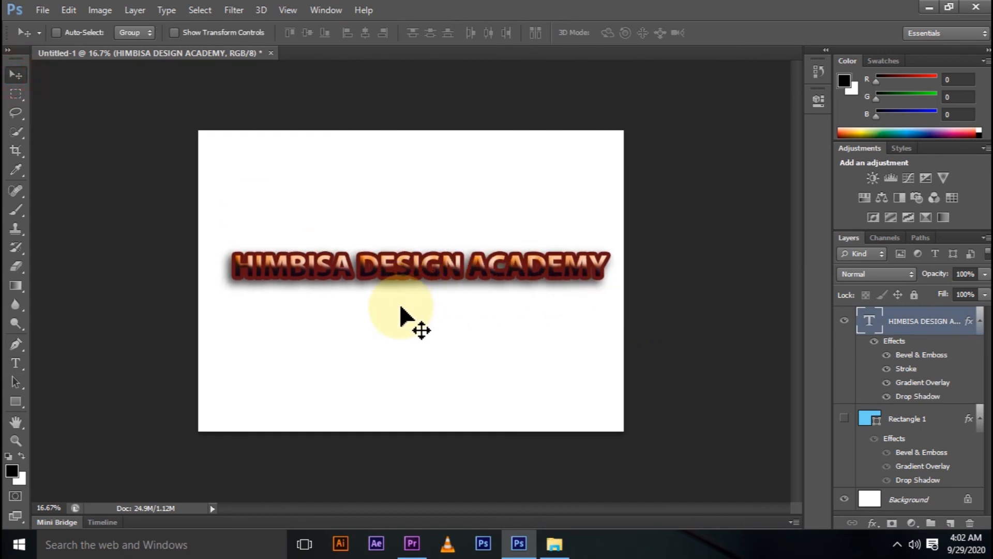